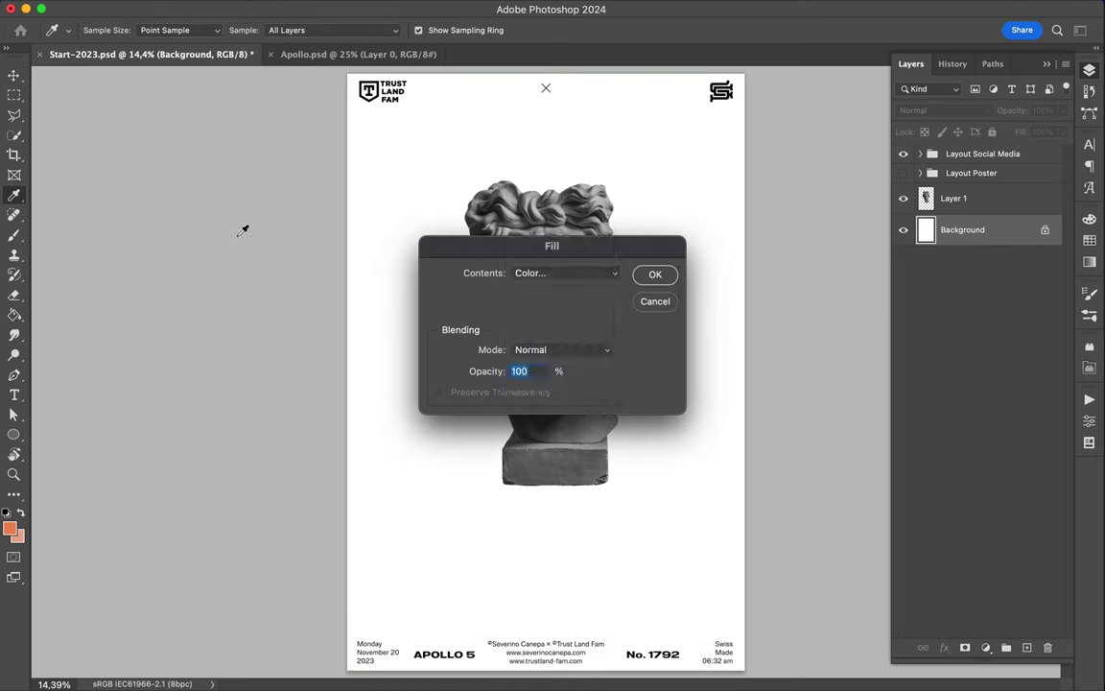
Fill the white poster Background layer with black
click(531, 273)
click(427, 250)
key(Return)
key(v)
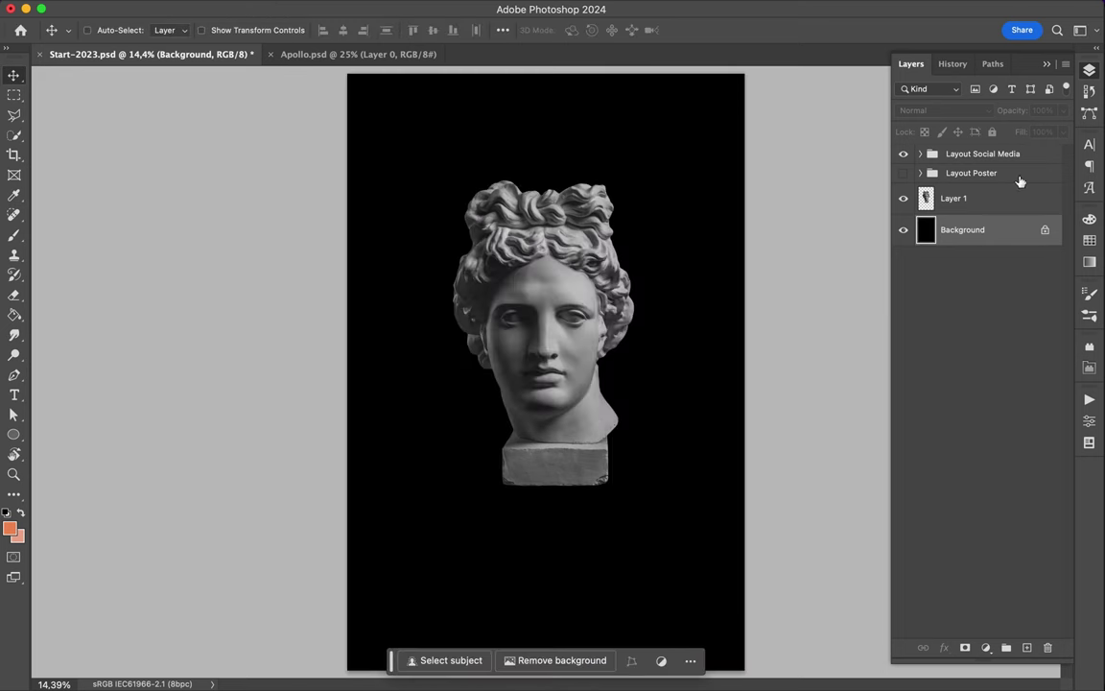
click(987, 179)
key(a)
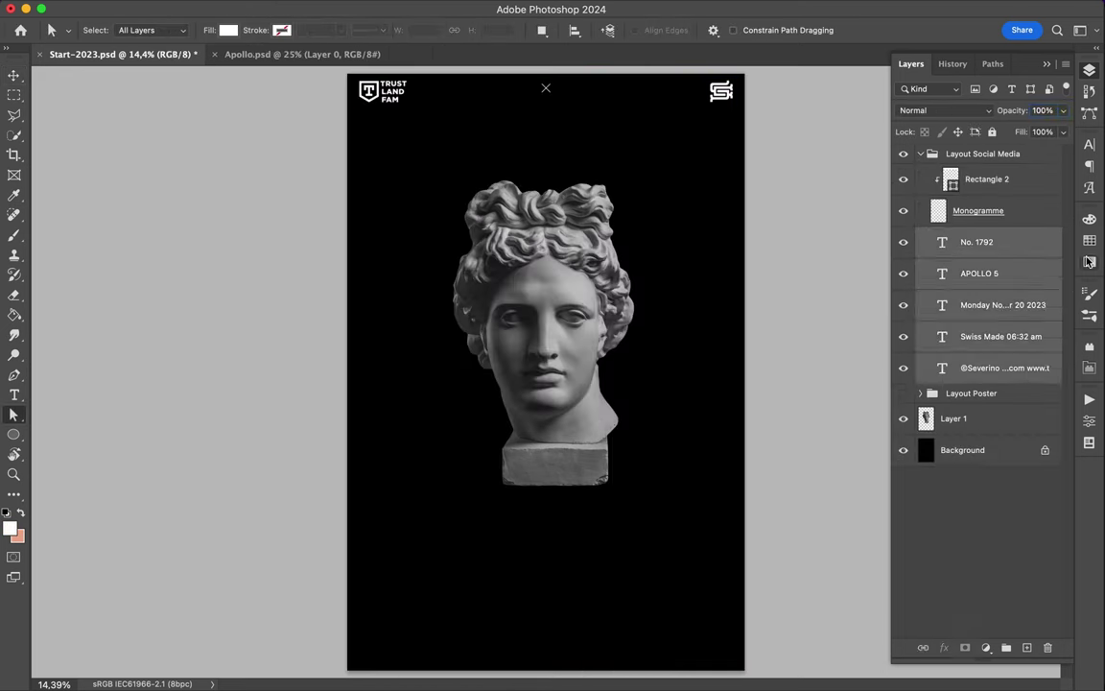
Add a new empty Layer 2 directly beneath the statue's Layer 1
click(1089, 240)
click(1090, 70)
click(954, 197)
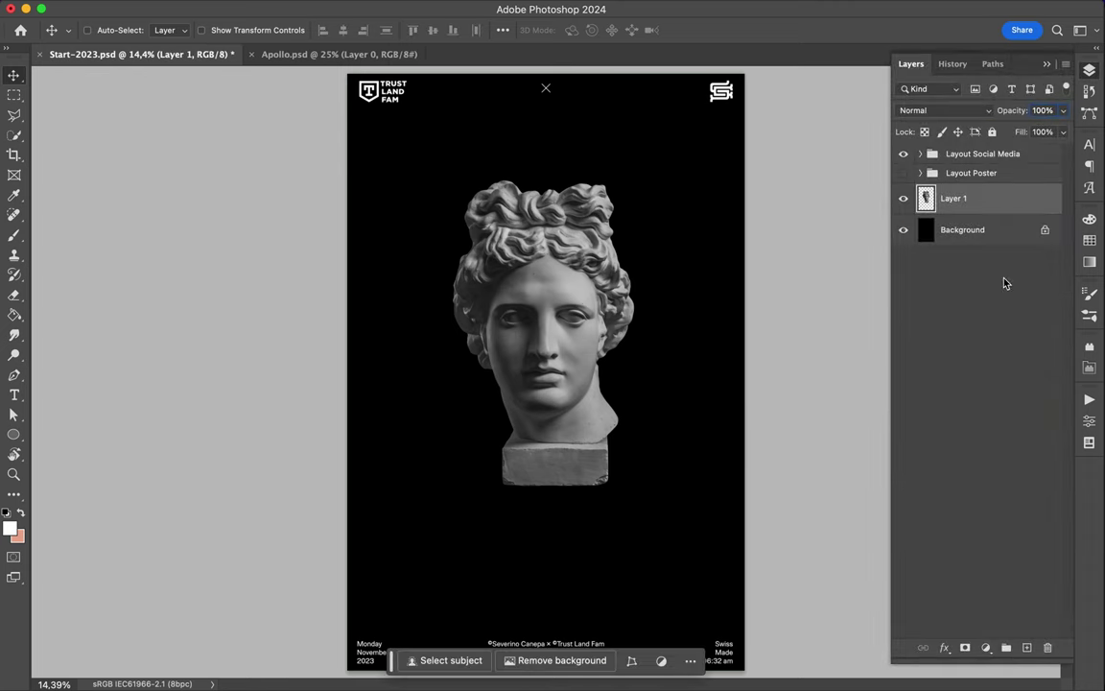
key(ctrl+shift+alt+n)
click(15, 434)
key(ctrl+minus)
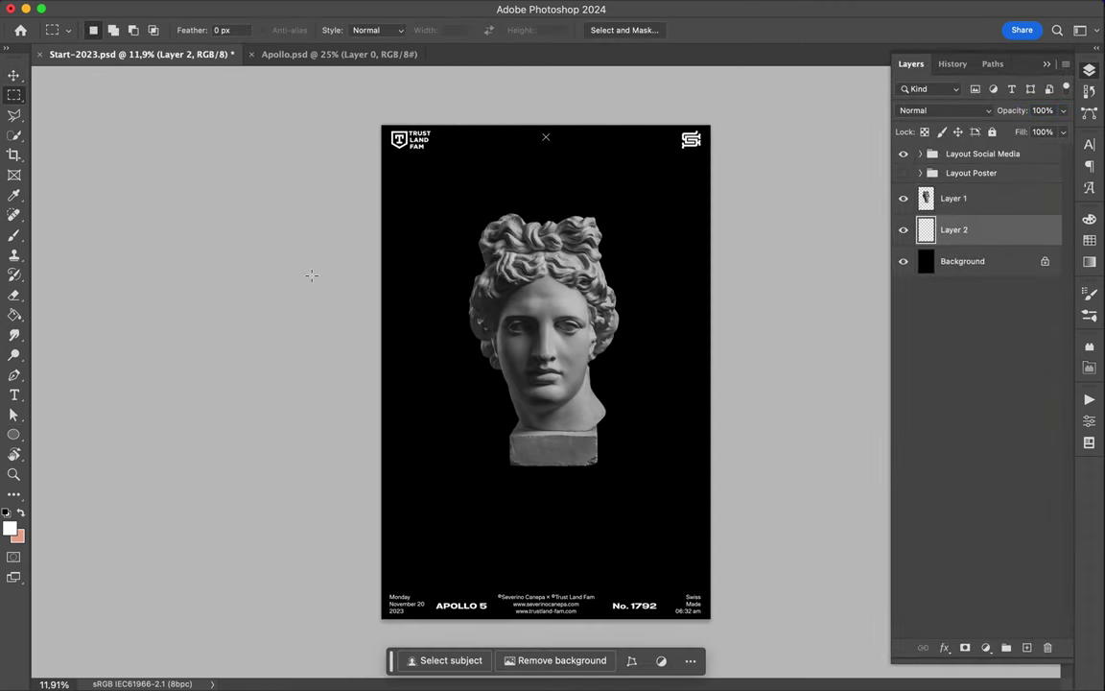
Draw a rectangle over the whole poster with a radial gradient fill
drag(378, 124, 714, 621)
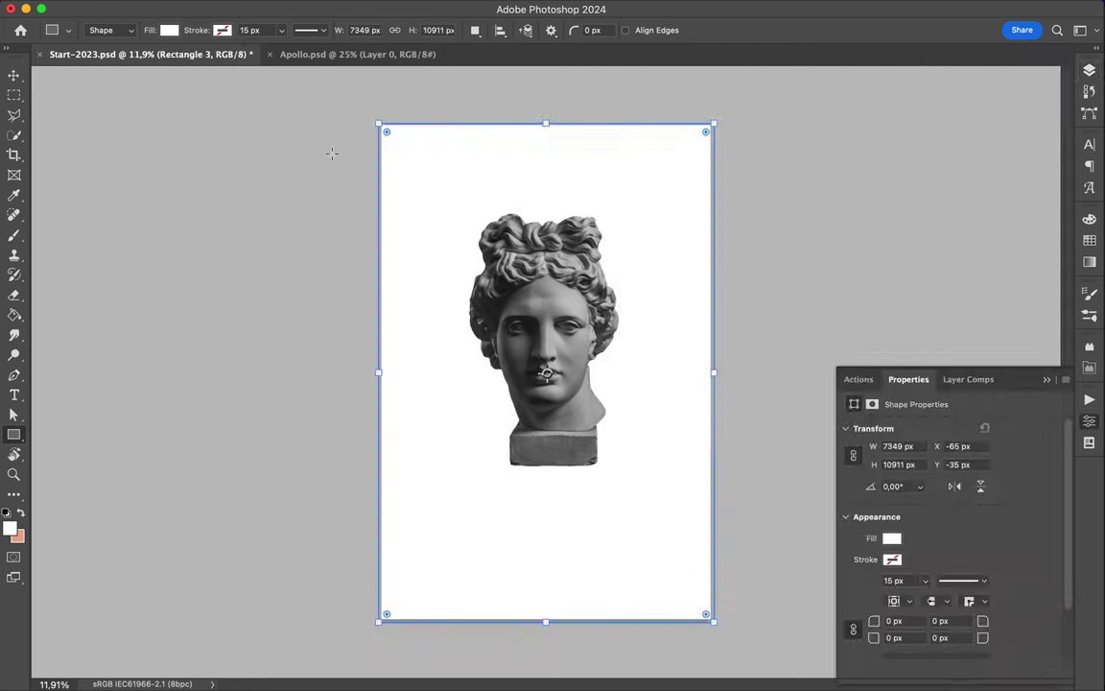
click(168, 30)
click(132, 60)
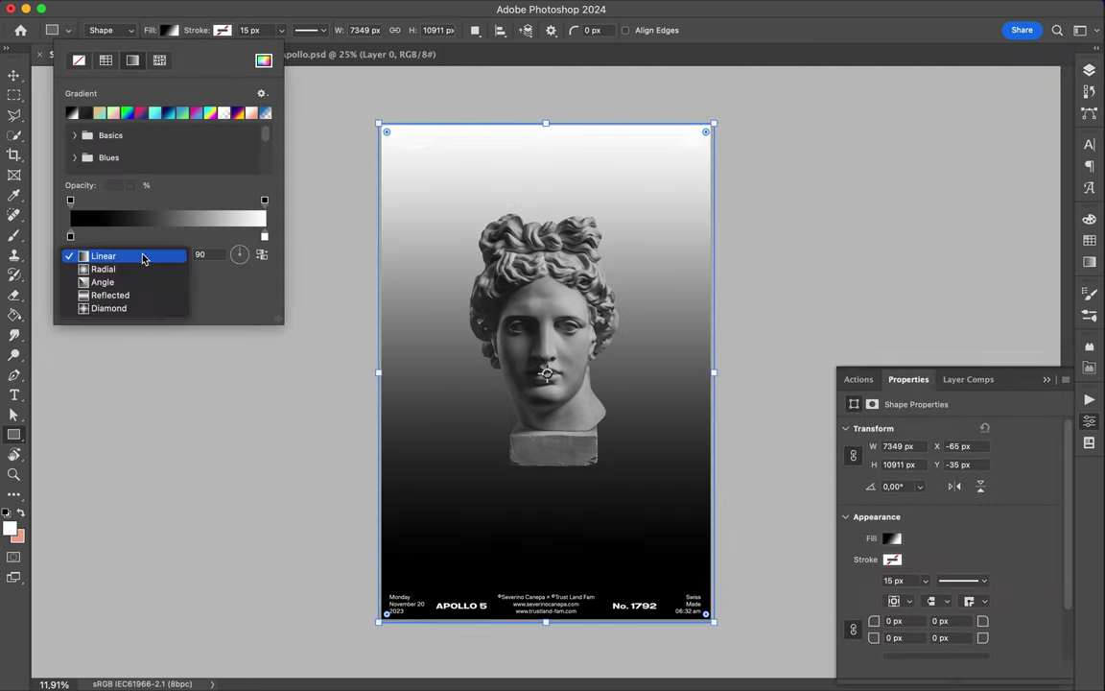
click(142, 254)
Set the rectangle's gradient colour stops to dark grays
click(142, 271)
click(169, 30)
click(169, 30)
double_click(70, 236)
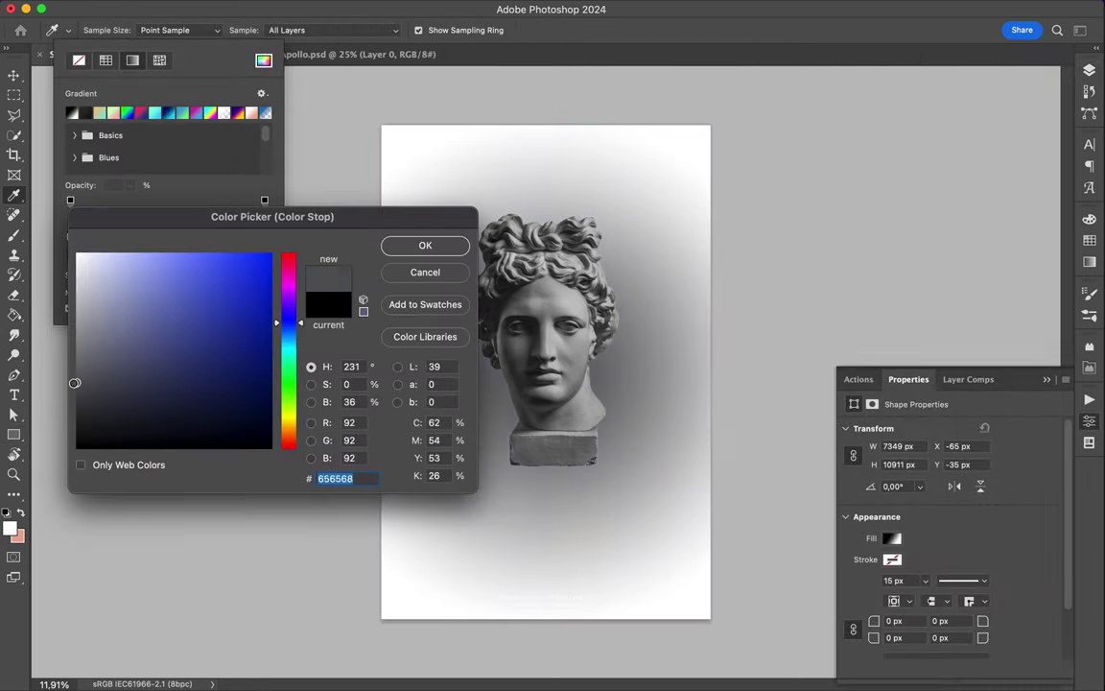
click(425, 271)
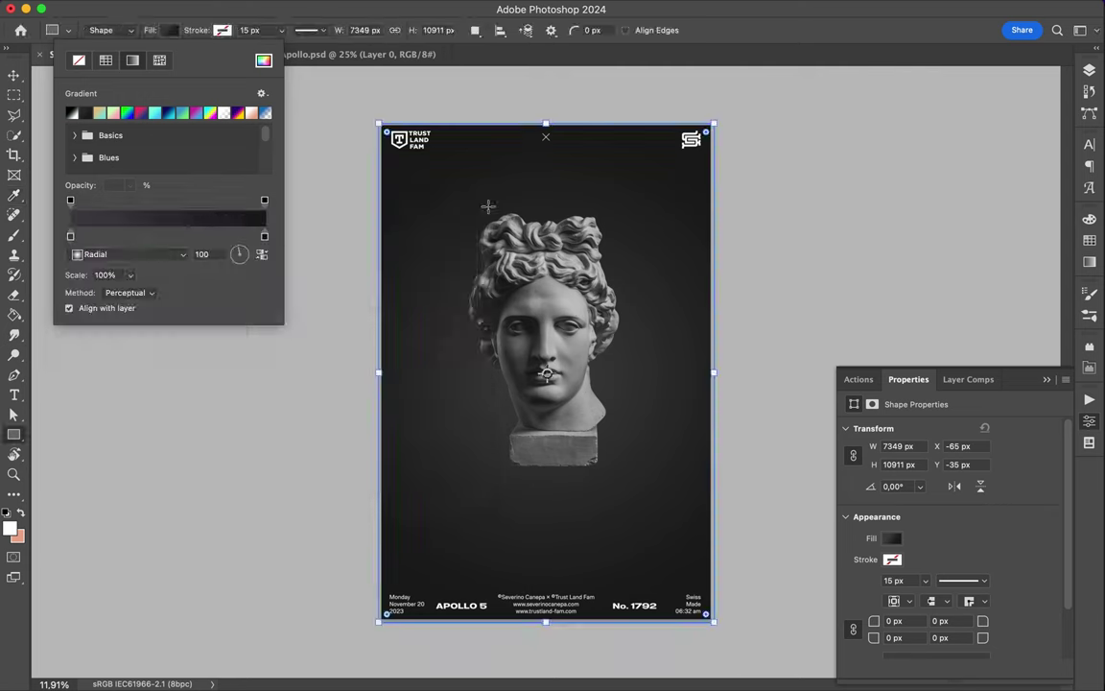
click(215, 226)
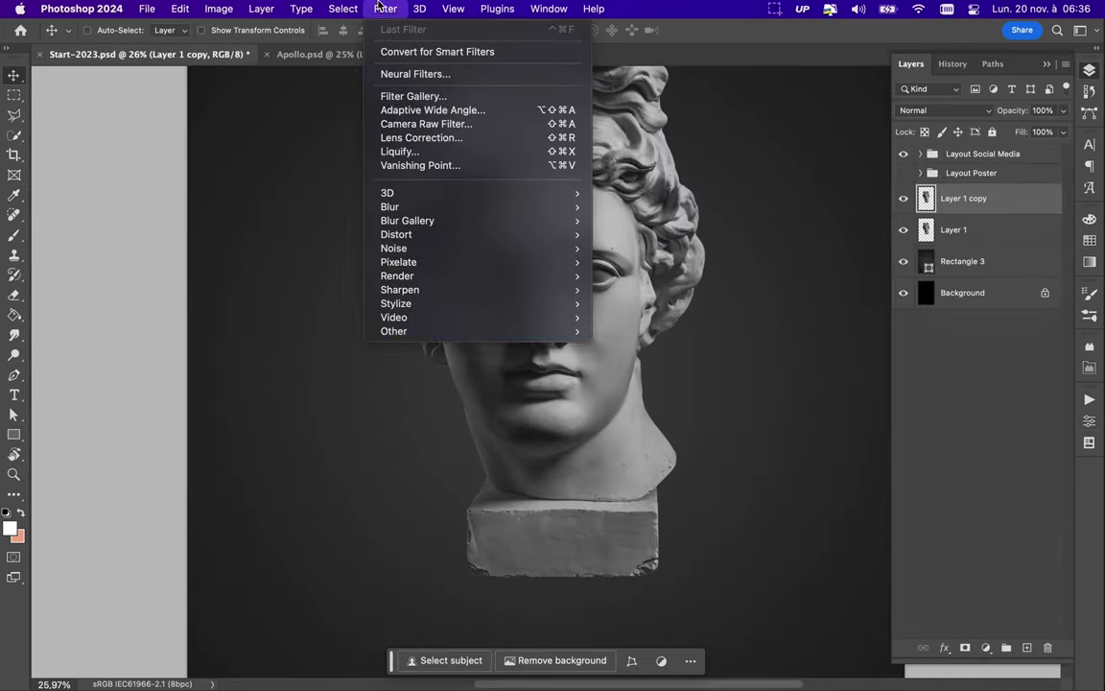
Apply a High Pass filter to the statue copy and blend it in Overlay
mouse_move(61, 240)
mouse_down()
mouse_move(78, 240)
mouse_move(68, 240)
mouse_up()
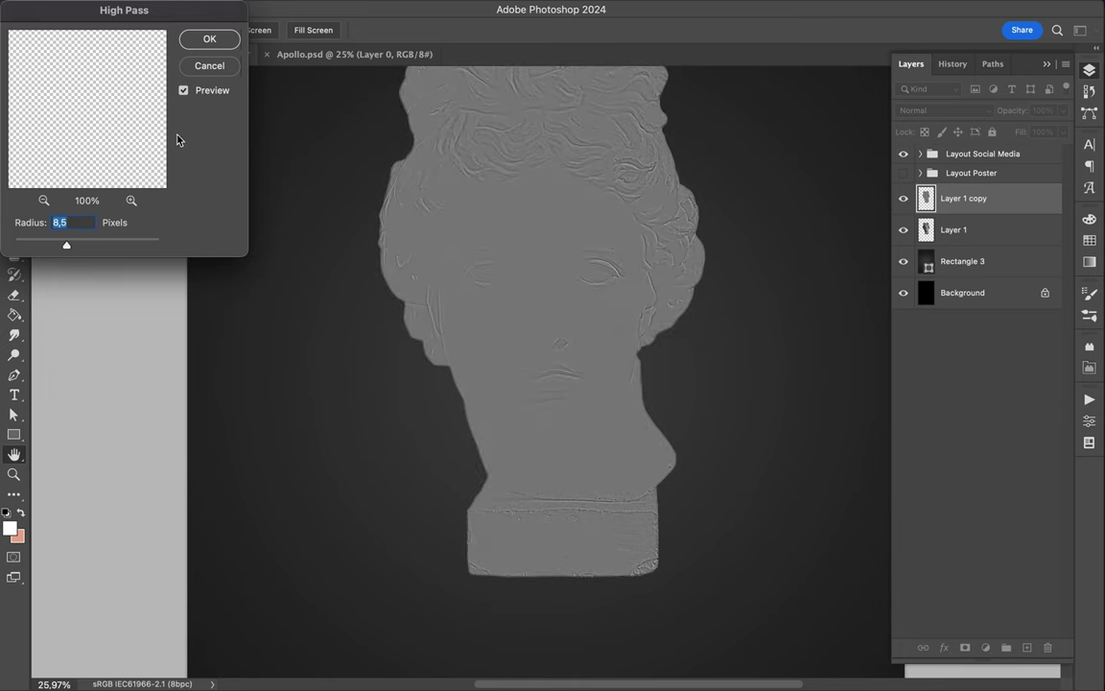
click(210, 38)
click(954, 113)
click(844, 309)
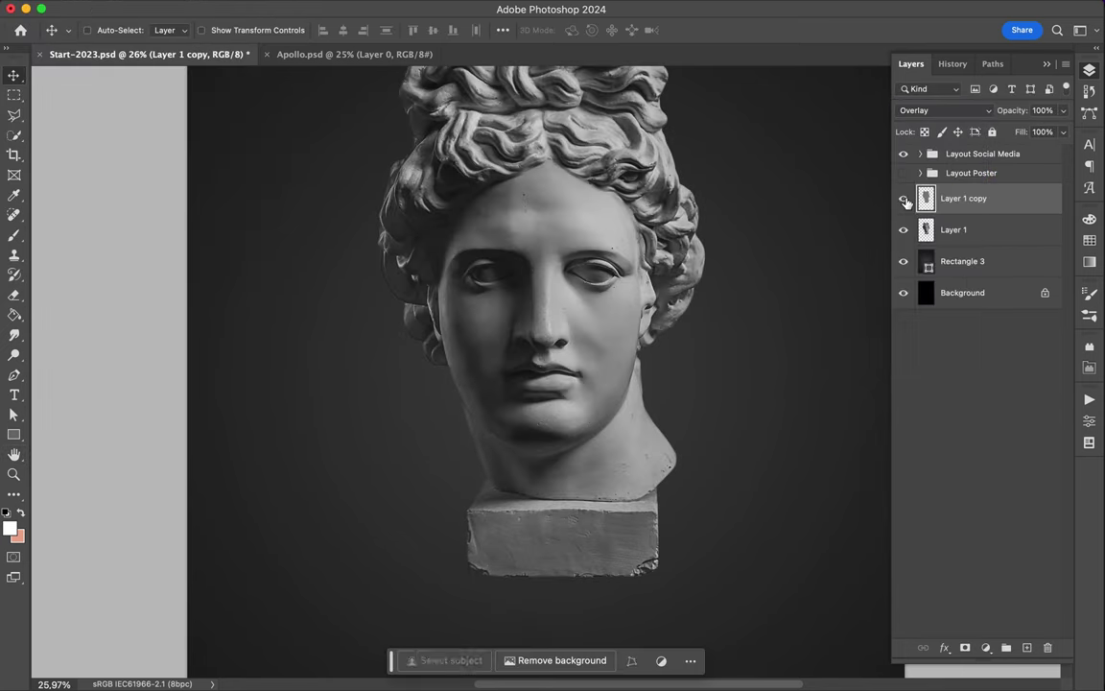
Add a Levels adjustment that brightens the statue's highlights
shift+click(996, 240)
click(985, 648)
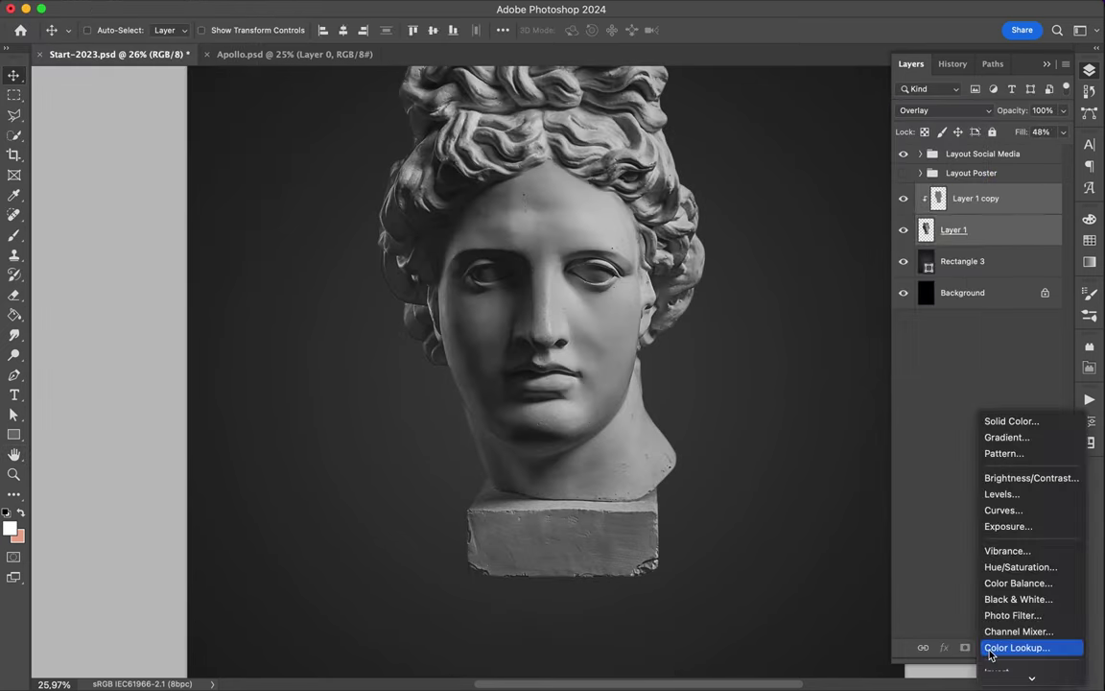
click(1000, 494)
drag(1053, 543, 1012, 543)
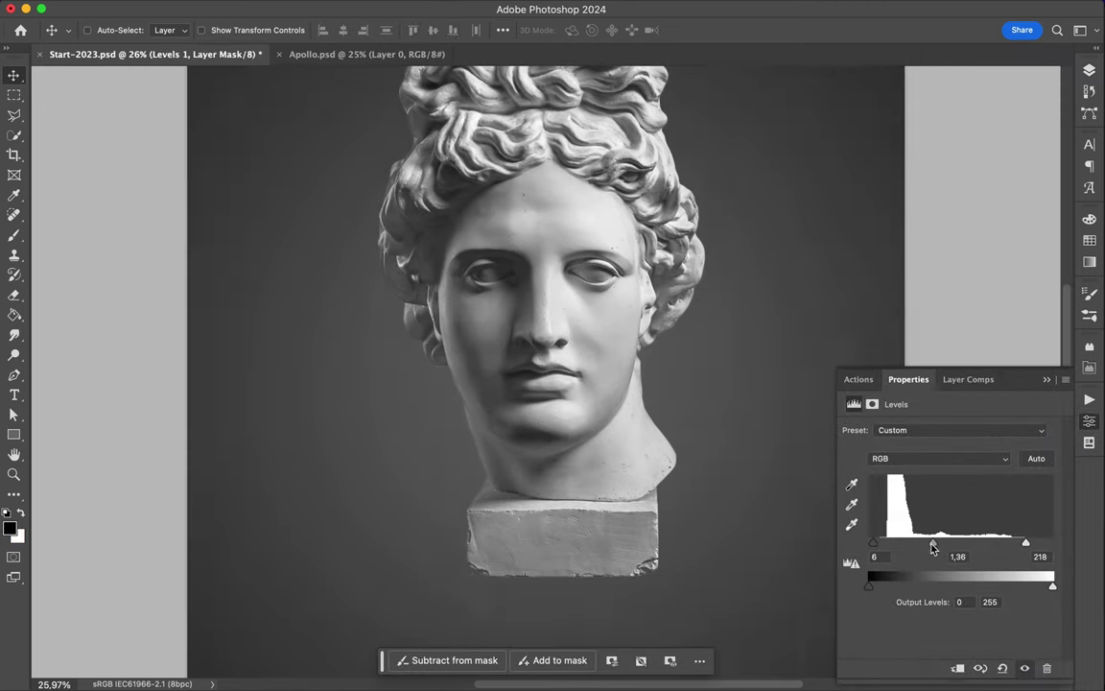
Duplicate the statue layers, hide the originals, and merge the copies into Levels 1
click(1088, 69)
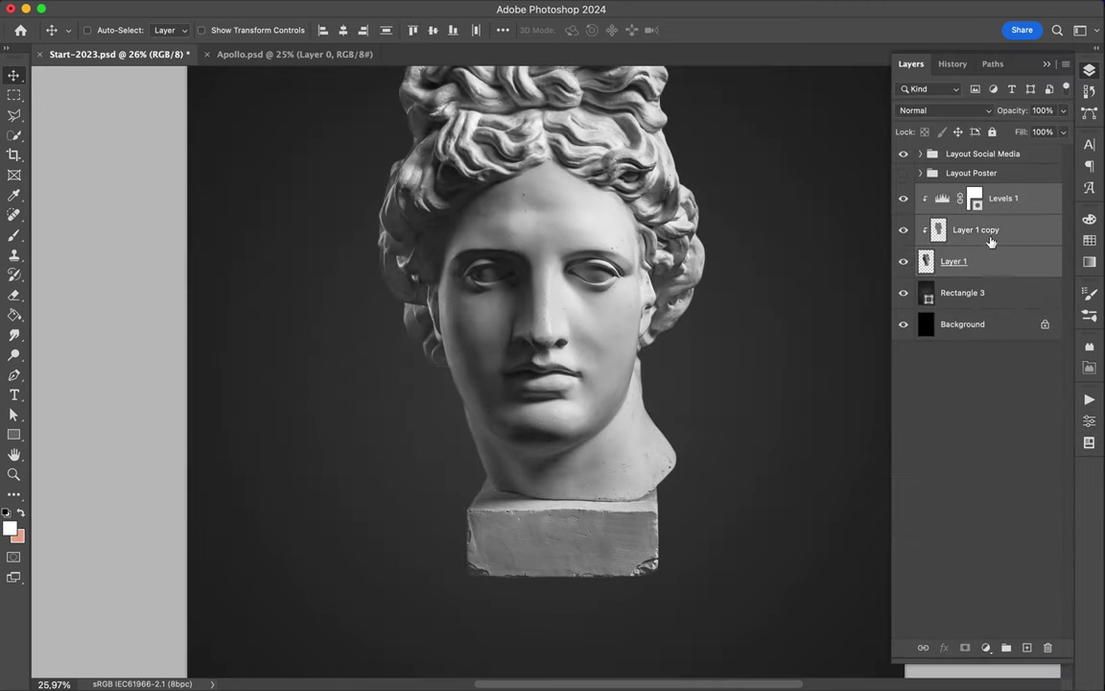
key(ctrl+j)
click(959, 261)
shift+click(1019, 200)
key(ctrl+e)
scroll(509, 233, down, 2)
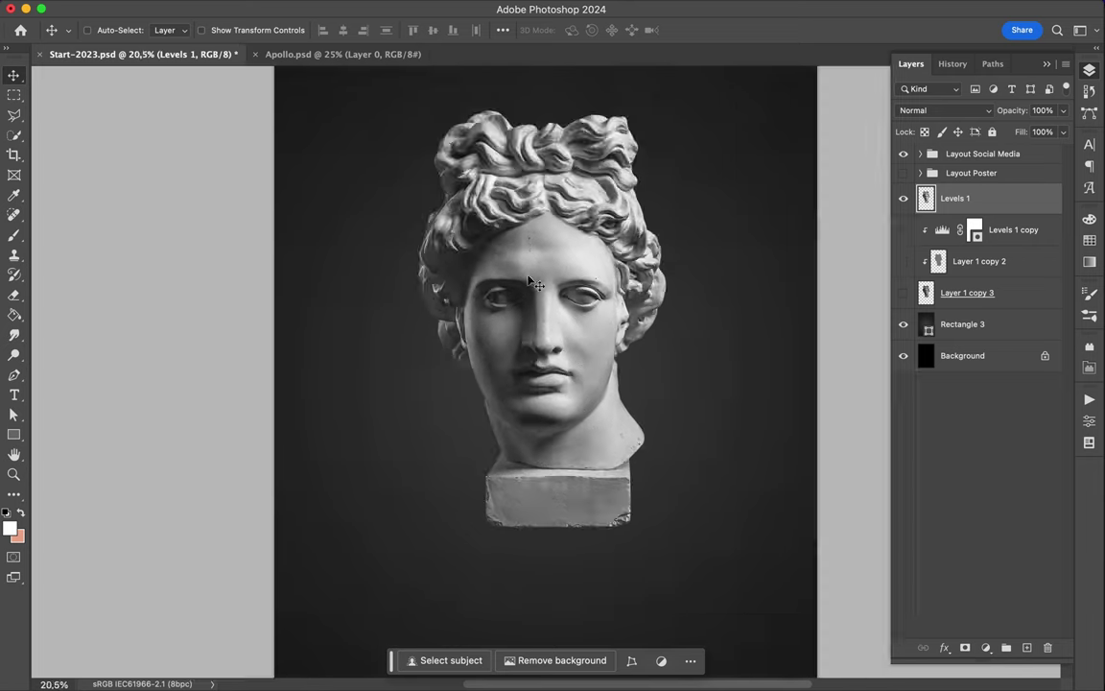
scroll(510, 233, down, 2)
scroll(509, 233, down, 1)
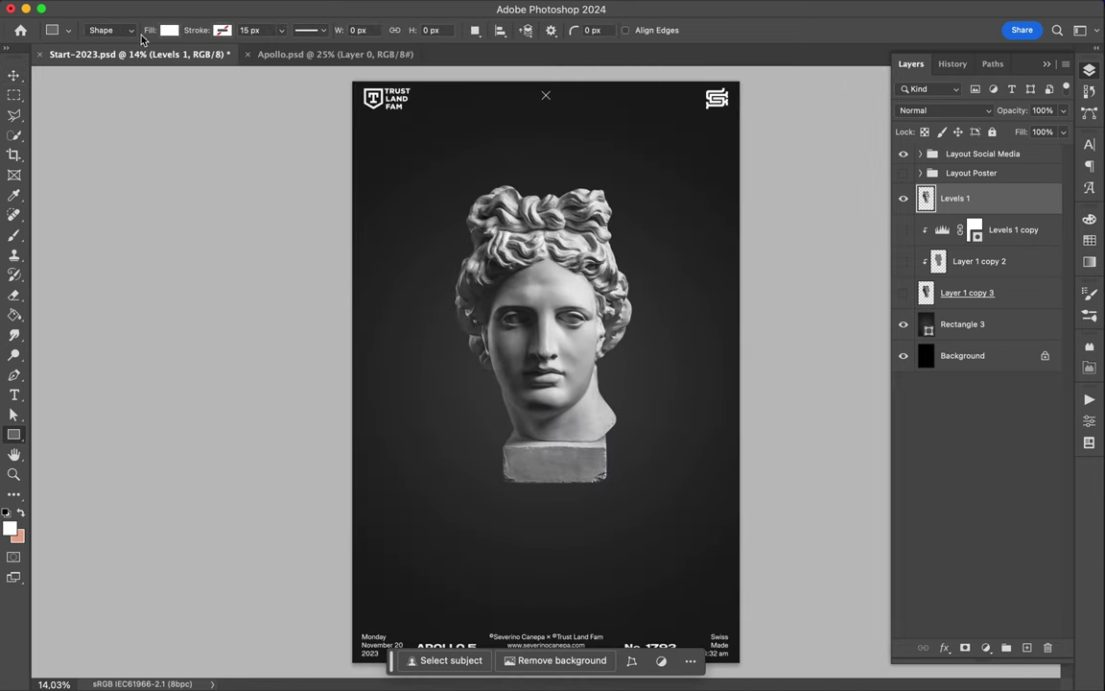
right_click(13, 435)
click(74, 444)
click(169, 29)
Create a green-yellow gradient circle and move it over the statue's head
click(132, 60)
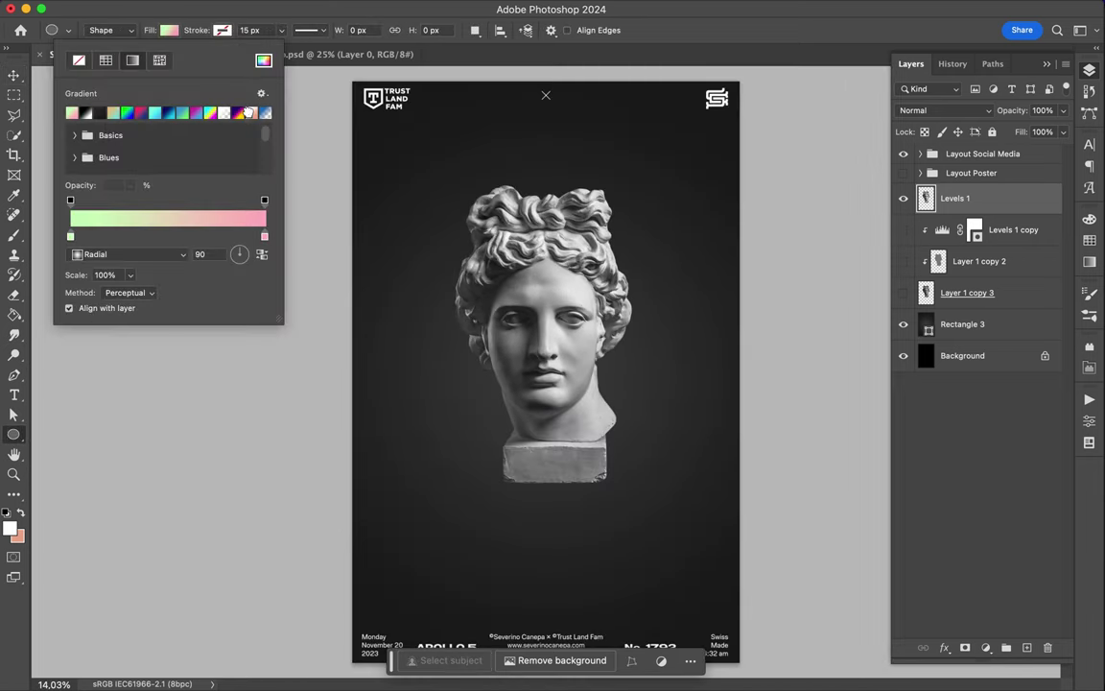
click(169, 30)
click(111, 287)
scroll(166, 295, down, 2)
click(166, 295)
key(v)
mouse_move(540, 207)
mouse_down()
mouse_move(554, 240)
mouse_move(636, 241)
mouse_up()
Duplicate the circle, set the copy to Overlay, and place it above Levels 1
key(ctrl+j)
key(ctrl+t)
key(Return)
key(F7)
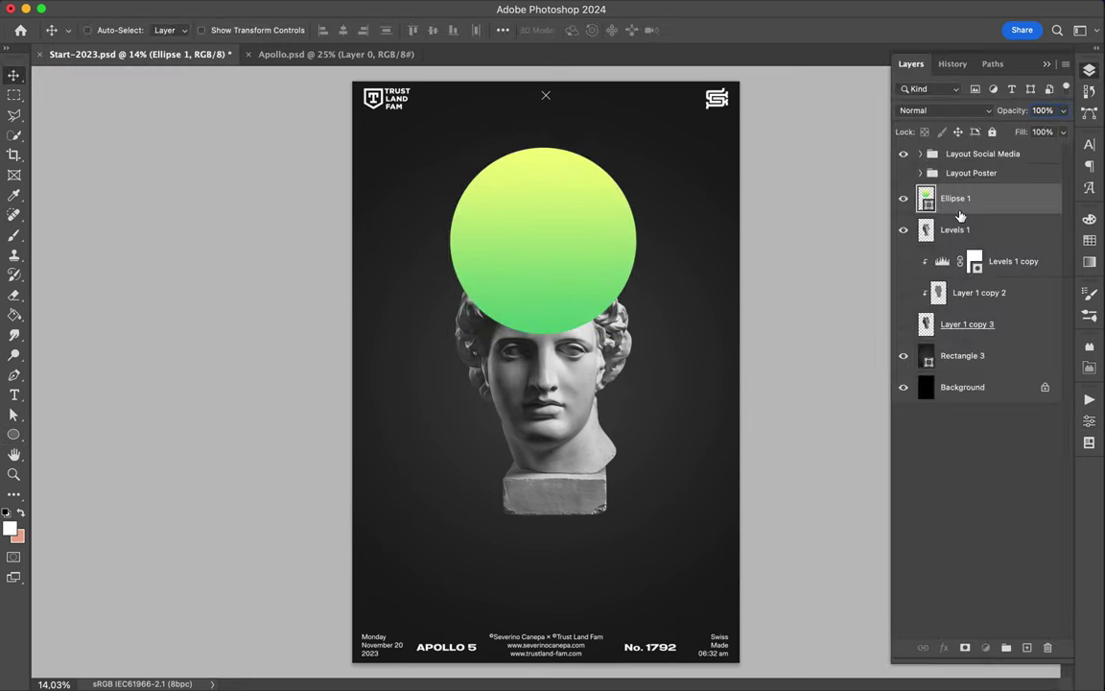
click(945, 110)
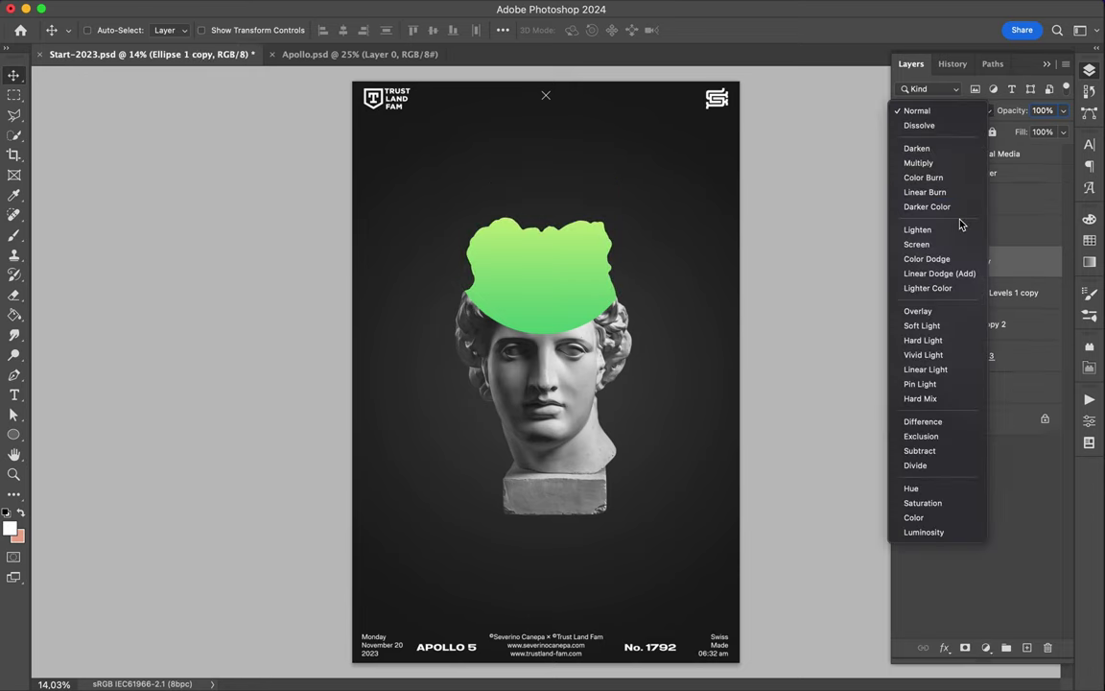
click(972, 310)
mouse_move(972, 261)
mouse_down()
mouse_move(962, 209)
mouse_move(905, 269)
mouse_up()
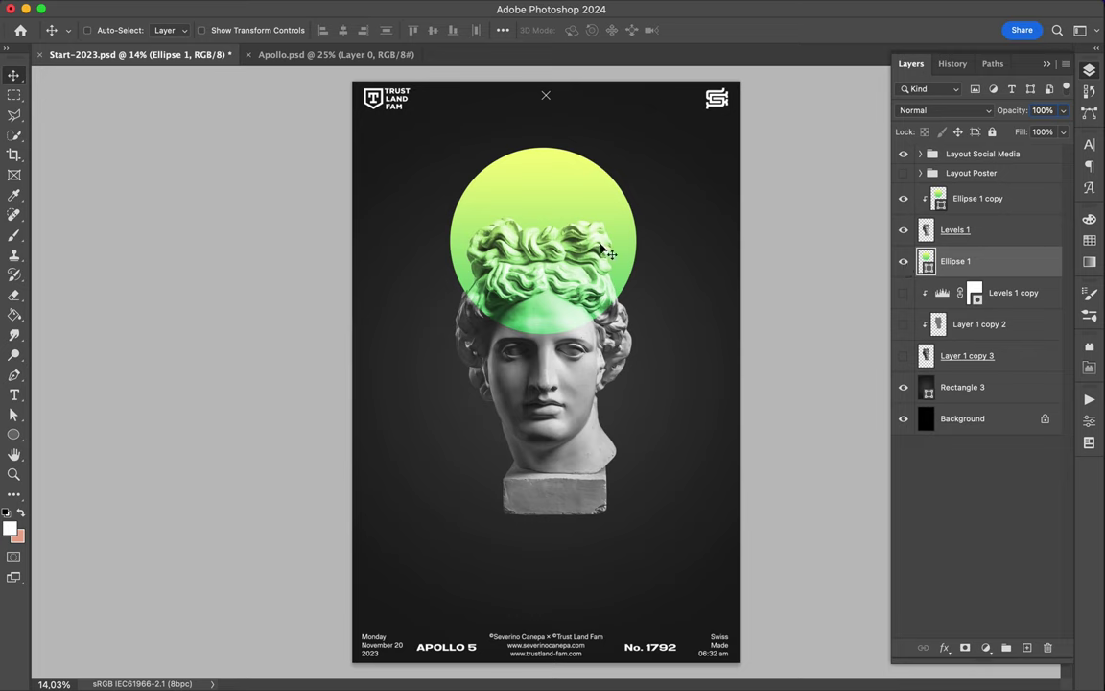
Scale both green circles up and centre them horizontally on the poster
ctrl+click(977, 198)
key(ctrl+t)
drag(636, 334, 658, 374)
key(Return)
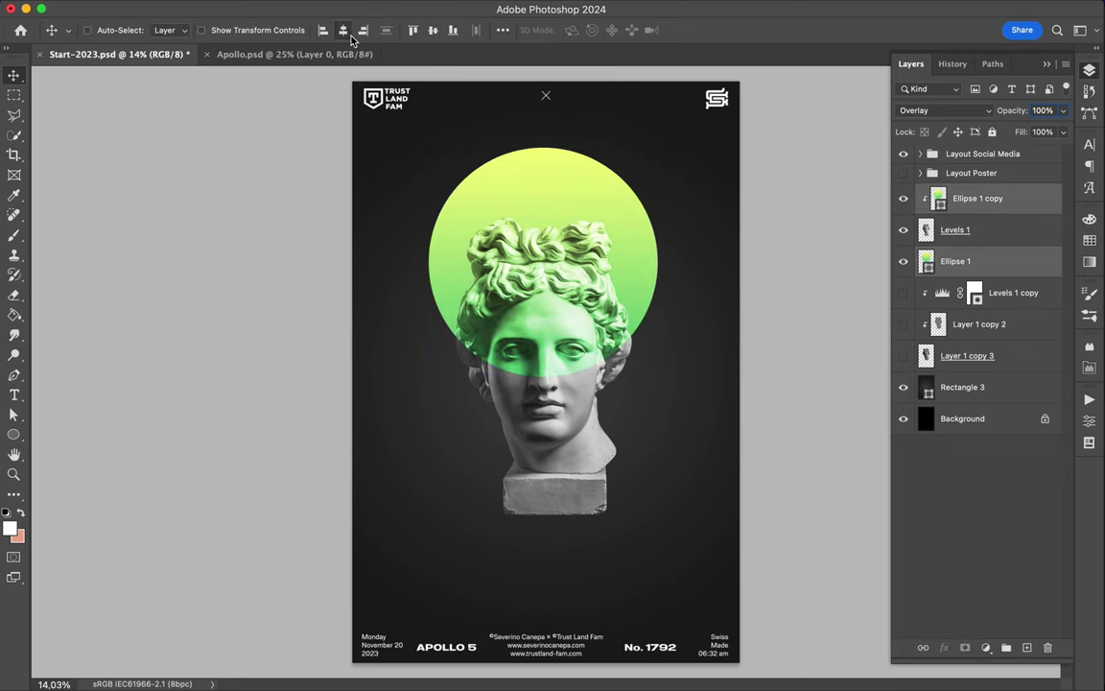
click(502, 30)
click(489, 158)
click(494, 179)
Nudge the Levels 1 statue slightly right and save the document
click(457, 116)
click(548, 408)
drag(549, 408, 551, 408)
scroll(653, 402, up, 2)
key(super+s)
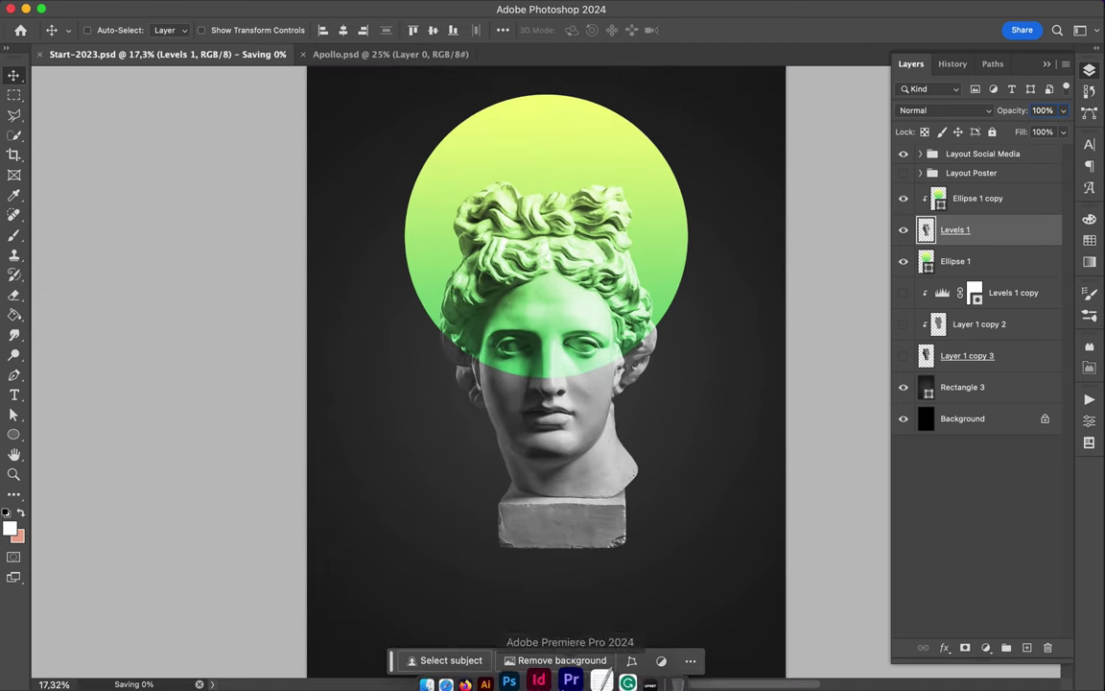
Duplicate Ellipse 1, rasterize it, and apply a strong Gaussian Blur glow
right_click(467, 664)
key(Escape)
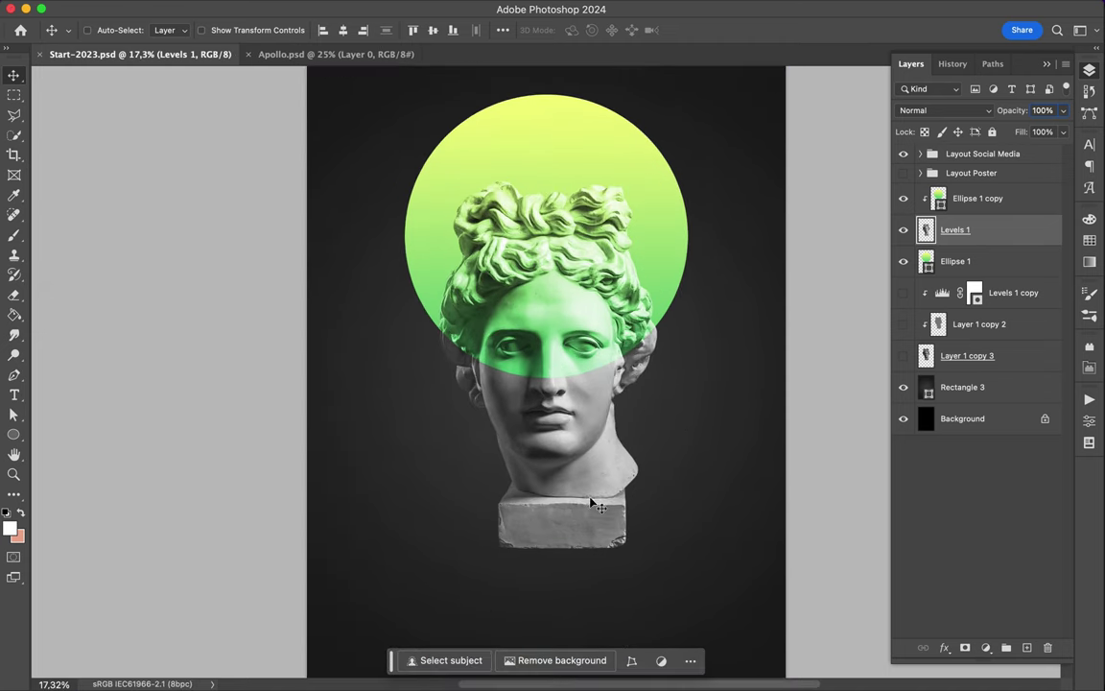
scroll(530, 446, up, 2)
click(962, 260)
key(super+j)
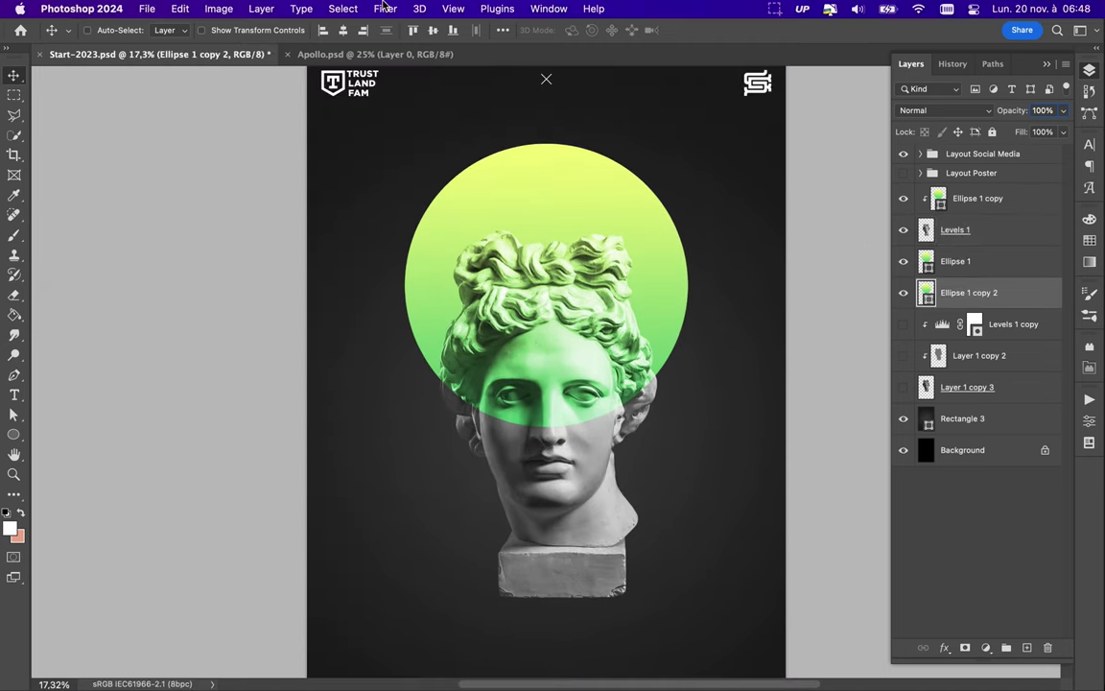
key(super+alt+f)
click(553, 261)
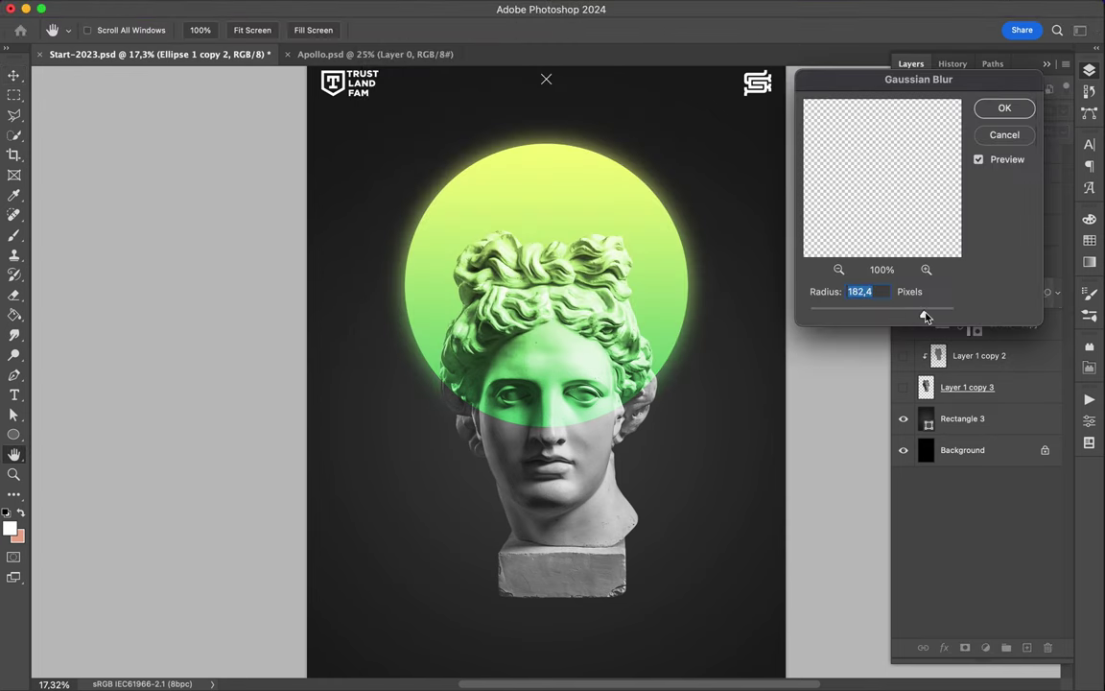
click(1004, 109)
Duplicate the glow, set it to Linear Light, move it higher and resize it
key(super+j)
click(935, 110)
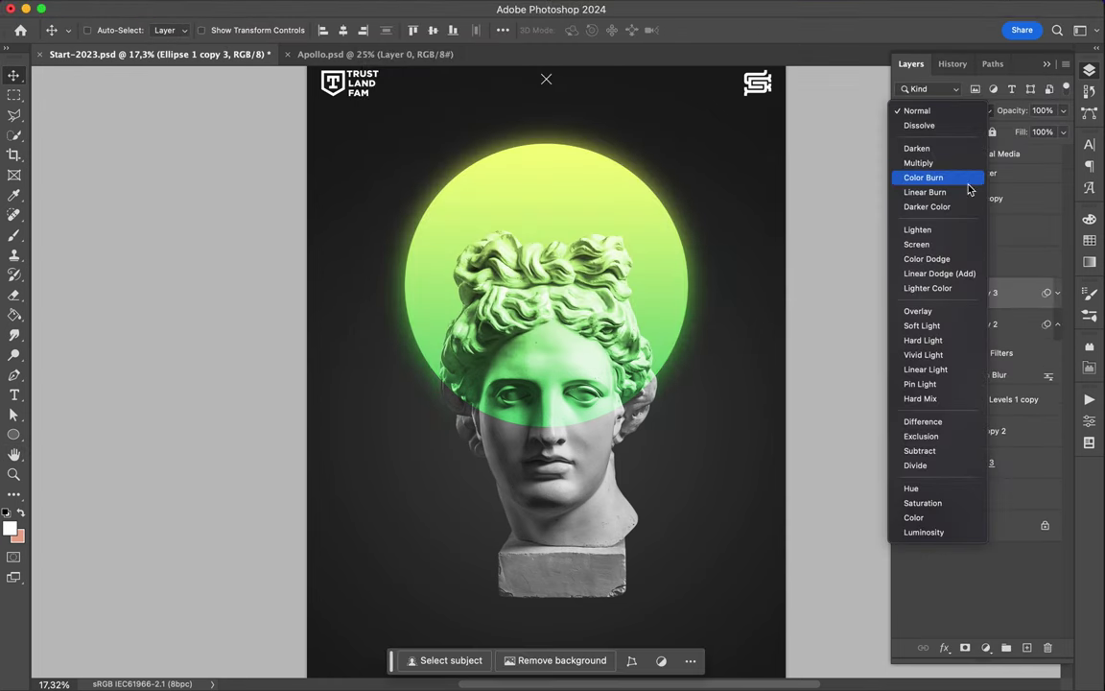
click(925, 370)
drag(980, 301, 984, 284)
key(super+t)
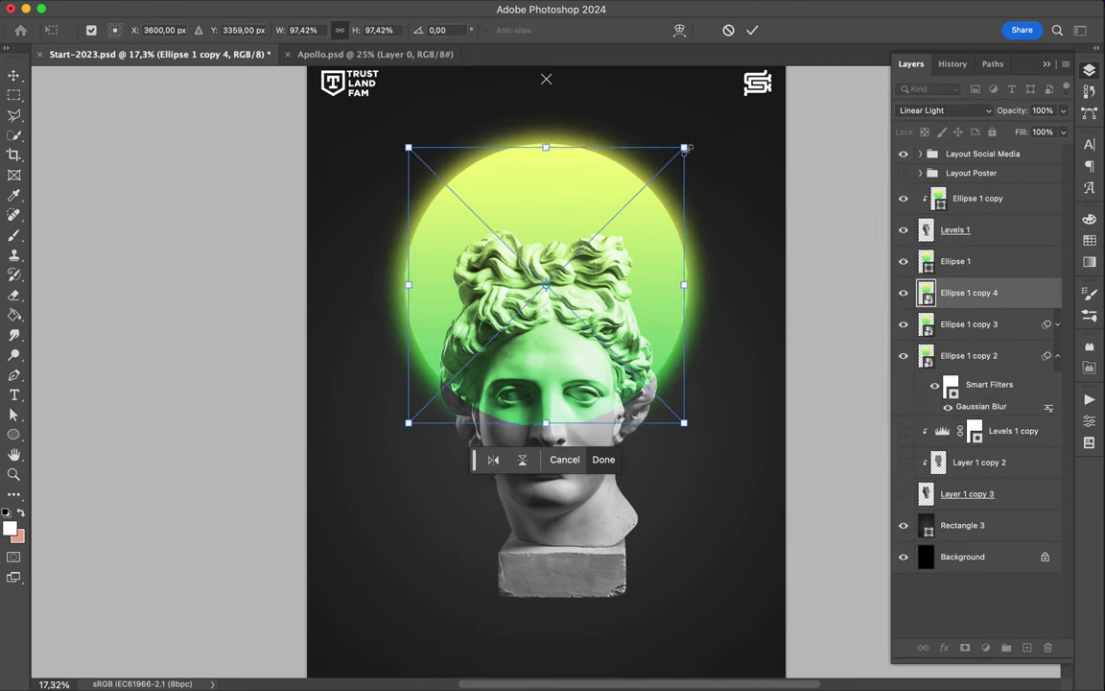
key(Return)
Make another halo copy, rescale it slightly, and set it to Color Dodge
key(alt+bracketright)
key(super+j)
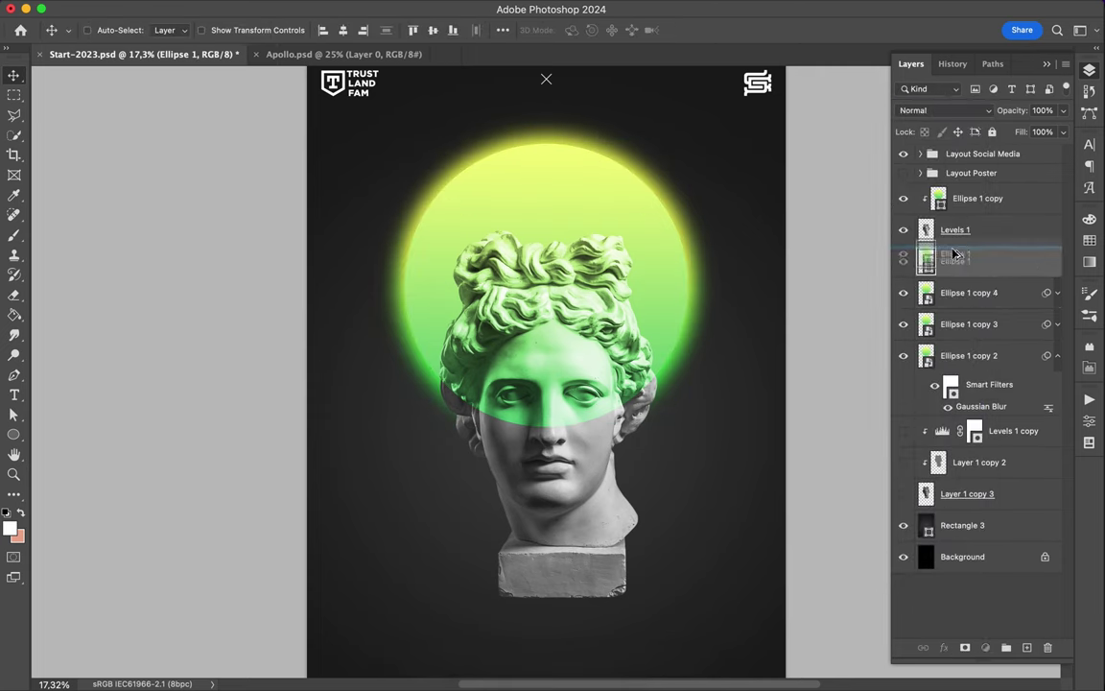
key(super+t)
drag(693, 146, 686, 145)
key(Return)
click(945, 111)
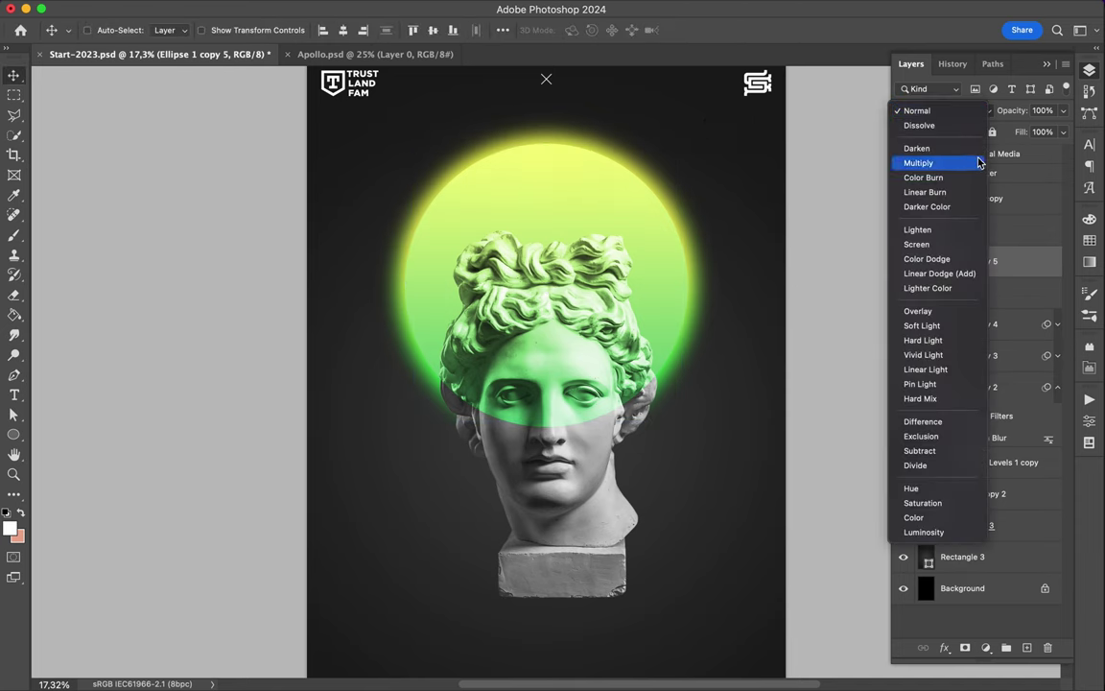
click(965, 258)
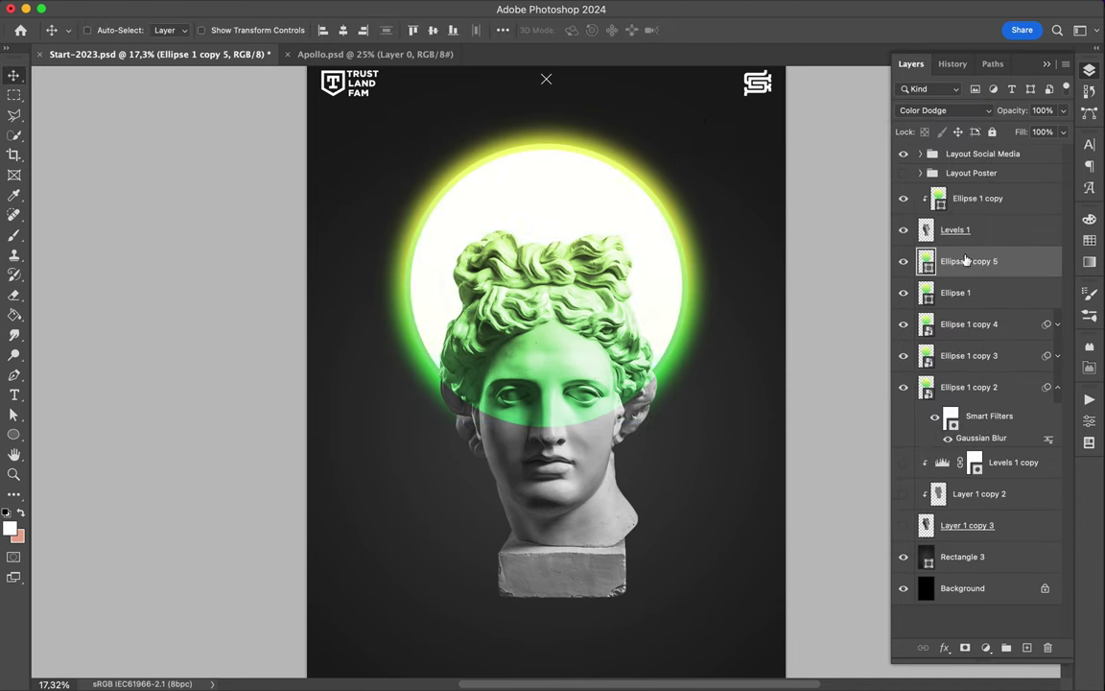
Reapply Gaussian Blur to the Color Dodge halo and lower its fill to 79%
click(382, 8)
click(419, 29)
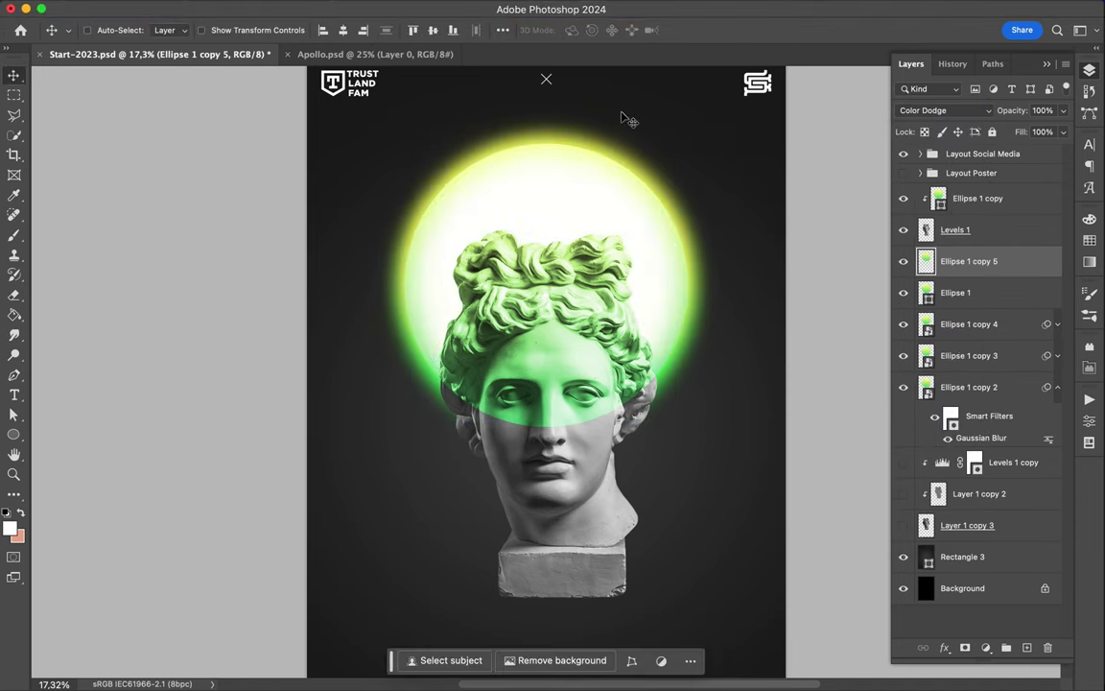
scroll(663, 248, down, 3)
drag(1067, 135, 1049, 154)
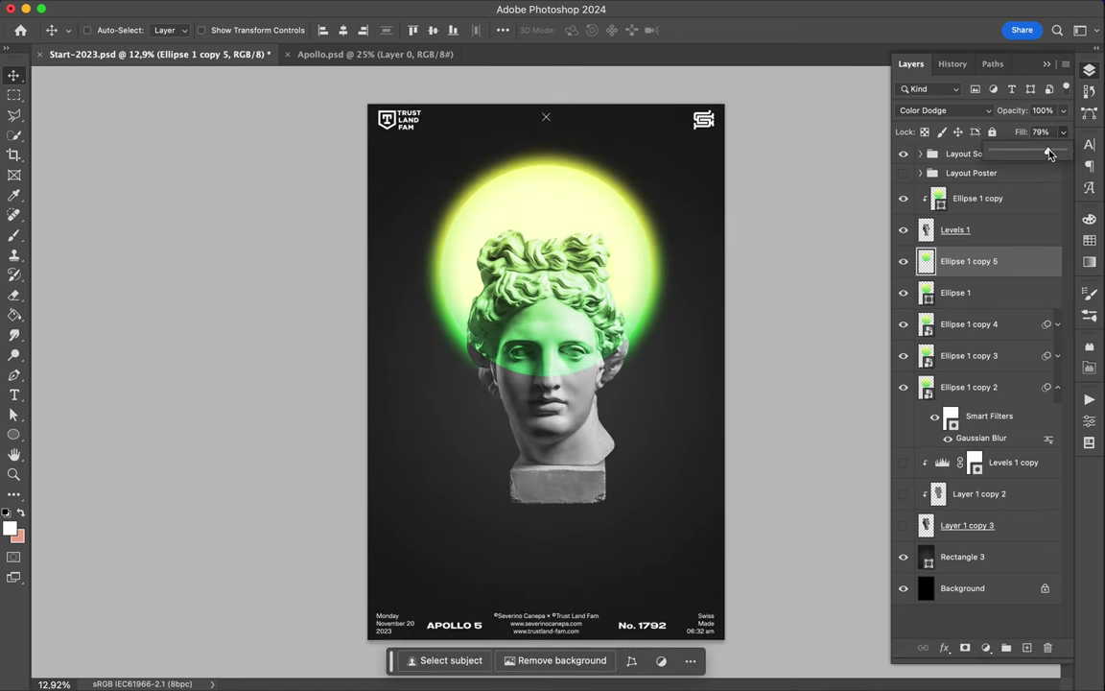
scroll(770, 239, up, 3)
scroll(635, 474, down, 3)
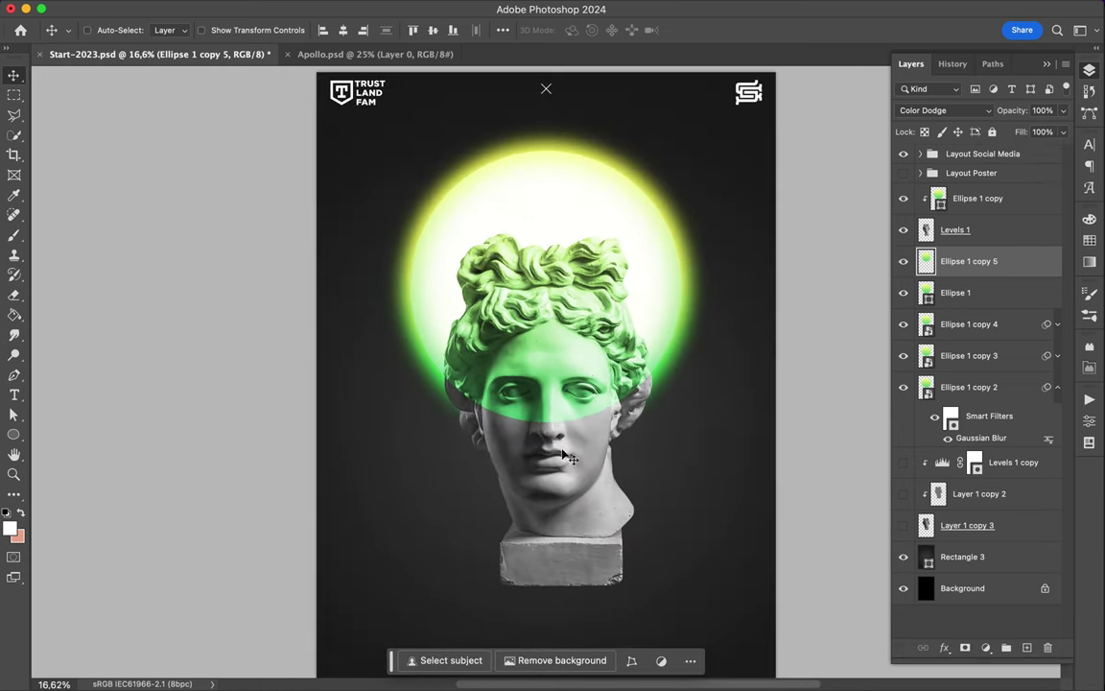
scroll(566, 457, up, 1)
scroll(566, 456, down, 2)
click(977, 198)
click(1057, 387)
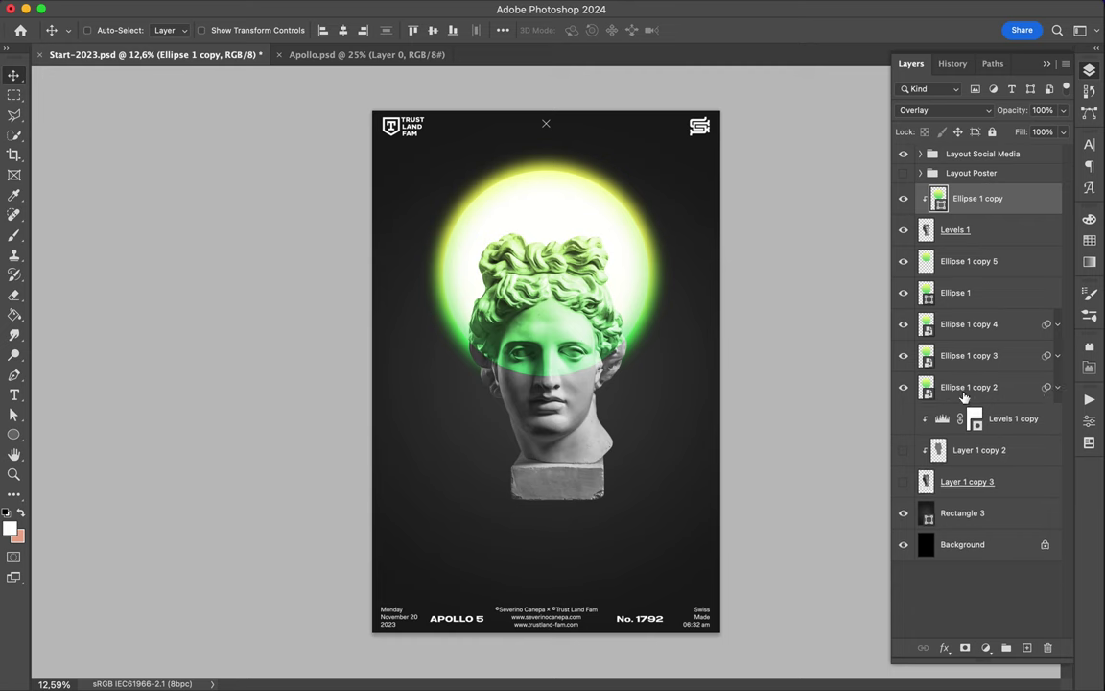
Copy an elliptical slice of the head to a new layer and shift it down about 40 px
shift+click(956, 293)
drag(551, 323, 550, 358)
scroll(552, 363, up, 3)
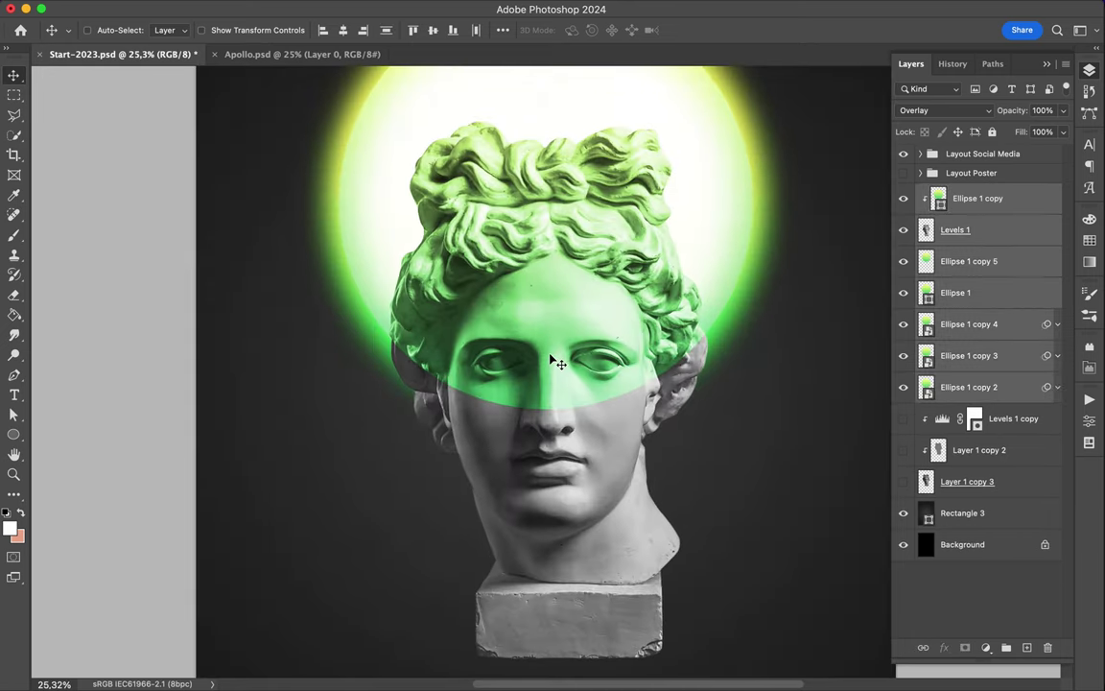
ctrl+click(553, 363)
key(m)
drag(553, 248, 768, 442)
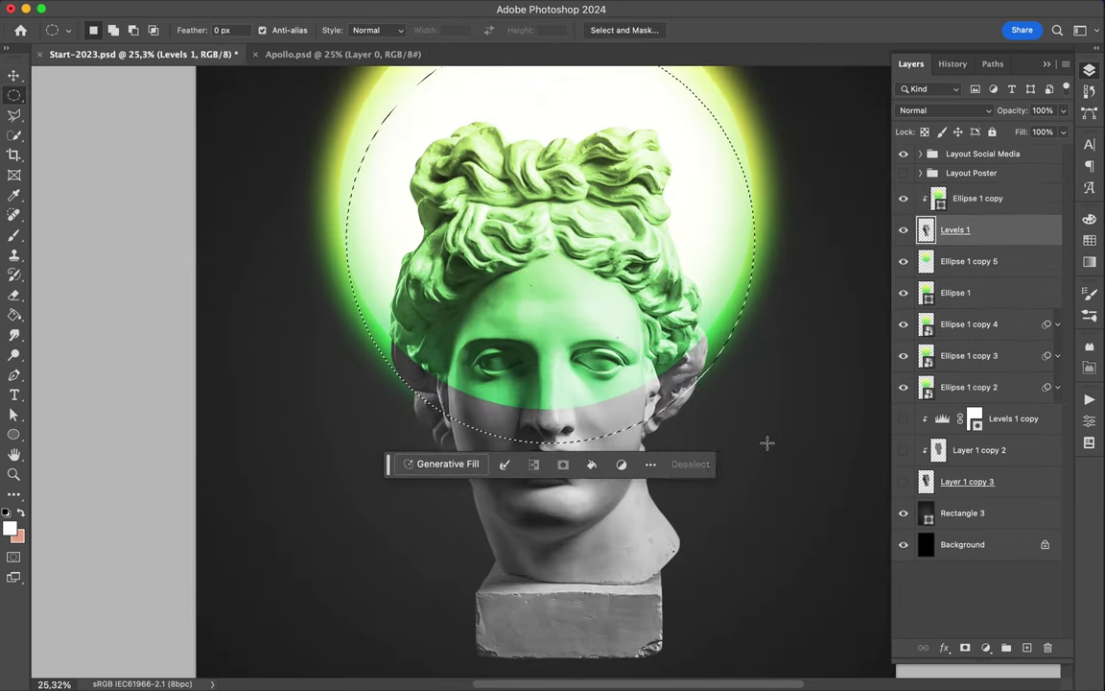
key(ctrl+j)
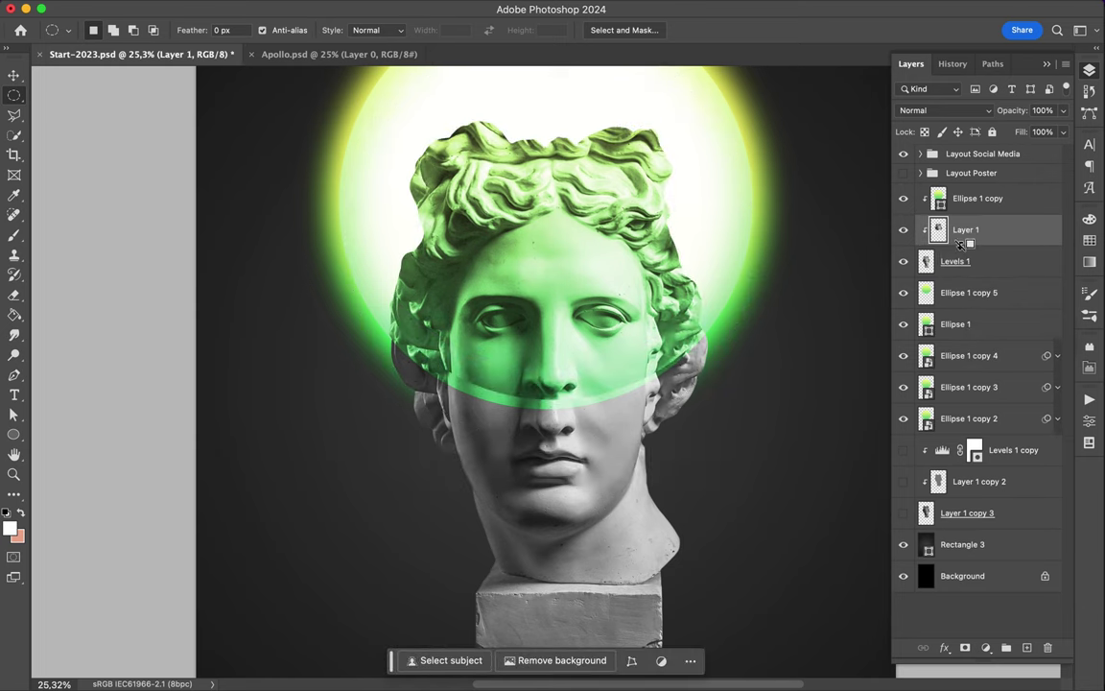
key(v)
drag(562, 308, 566, 347)
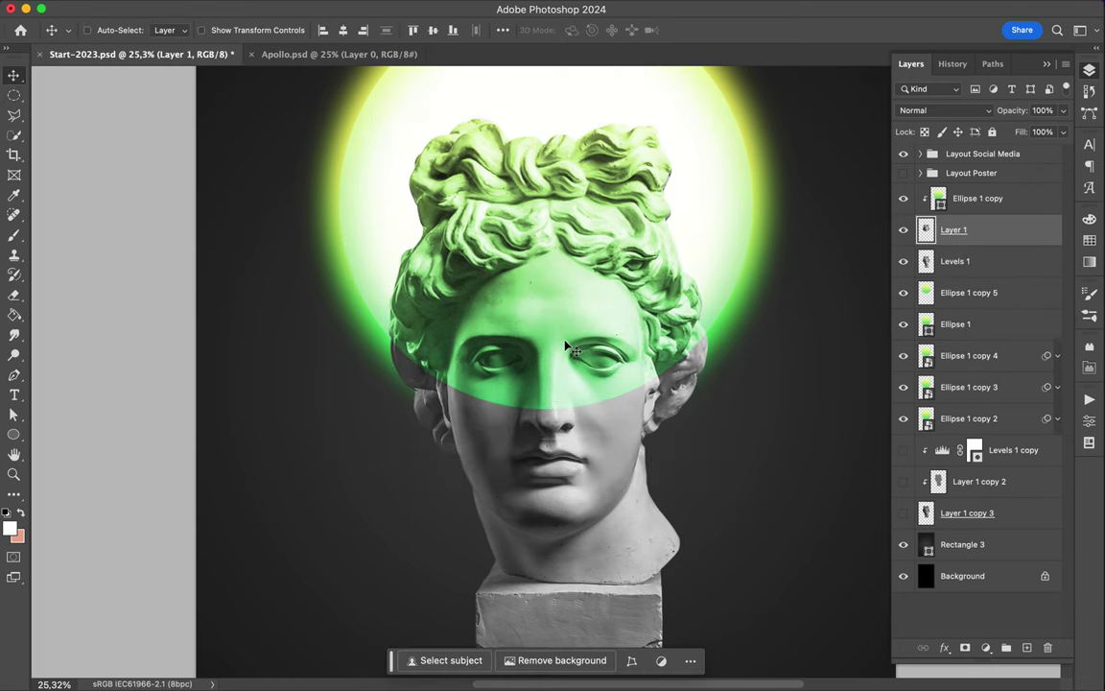
Load the head slice's outline as a selection on a new empty shadow layer
scroll(566, 348, up, 2)
scroll(566, 348, up, 3)
scroll(566, 347, up, 1)
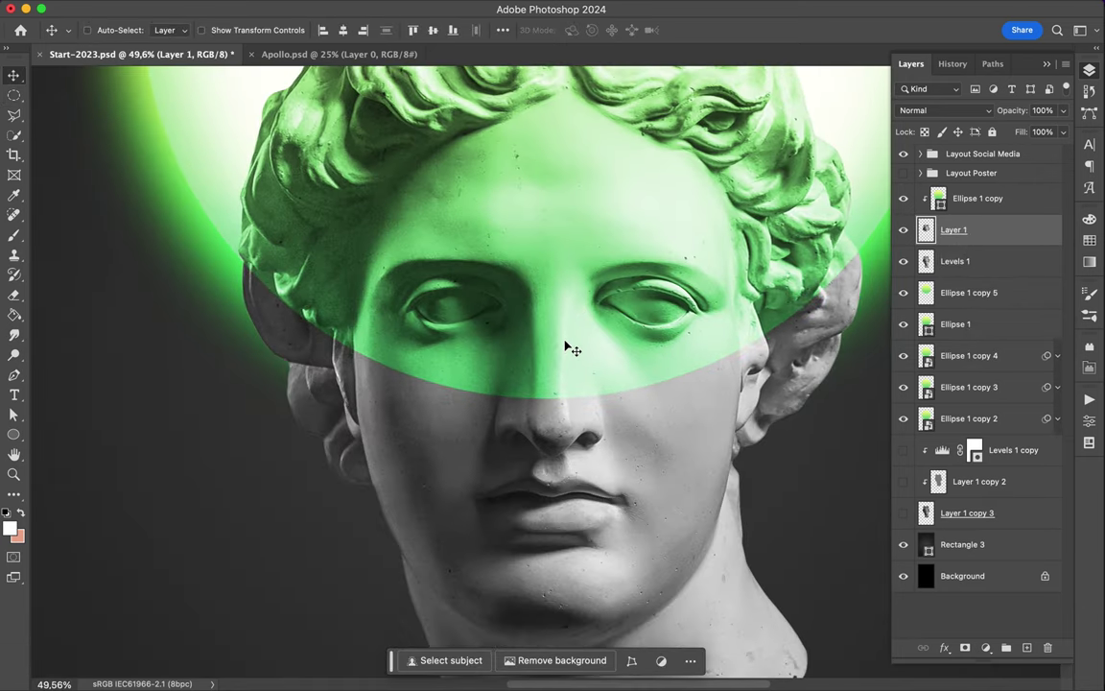
scroll(568, 348, up, 3)
scroll(573, 348, down, 2)
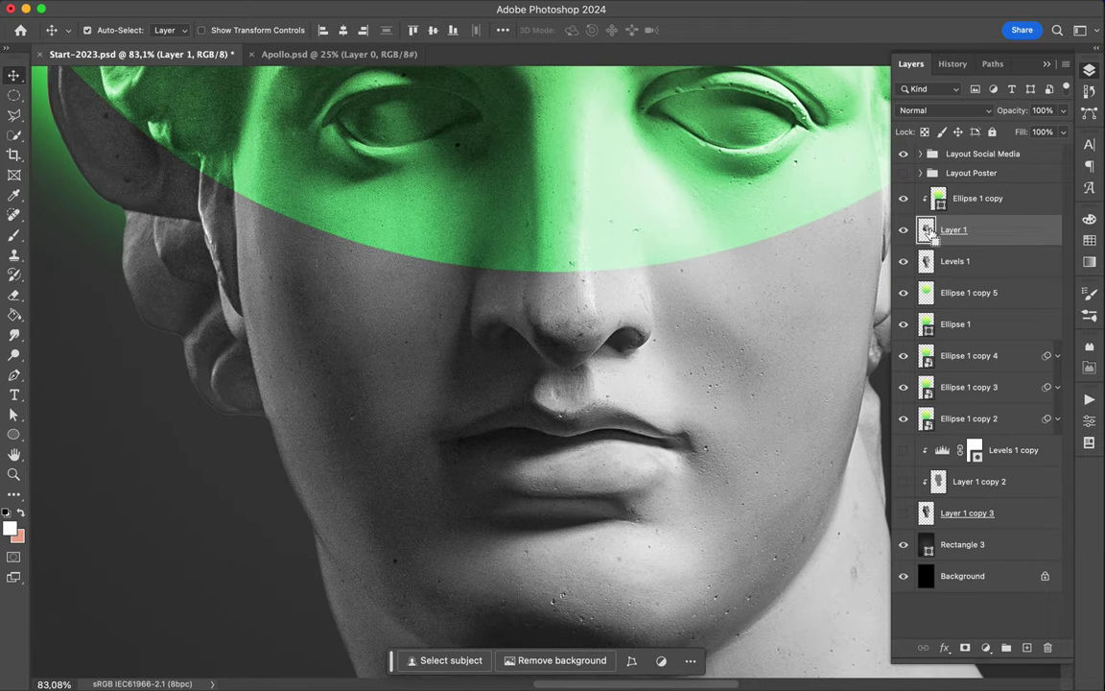
ctrl+click(926, 230)
key(ctrl+shift+alt+n)
scroll(456, 523, down, 1)
scroll(456, 523, down, 1)
Fill the selection with black, deselect, and soften it with Gaussian Blur
key(g)
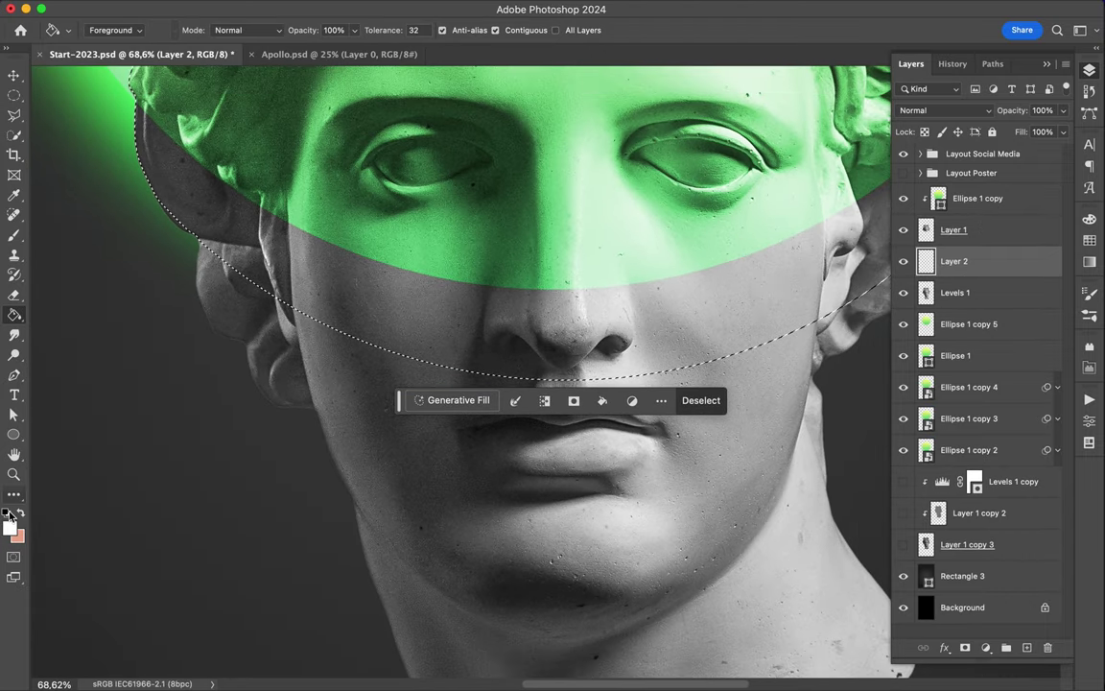
key(v)
key(ctrl+d)
click(388, 13)
click(394, 36)
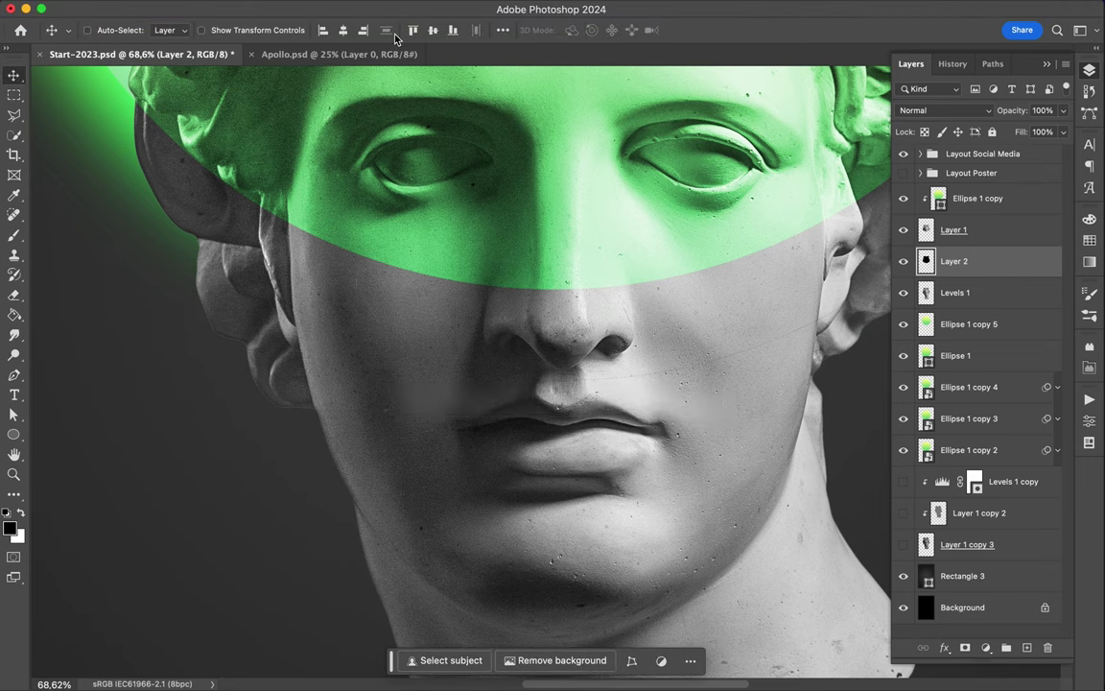
key(ctrl+0)
scroll(515, 429, up, 3)
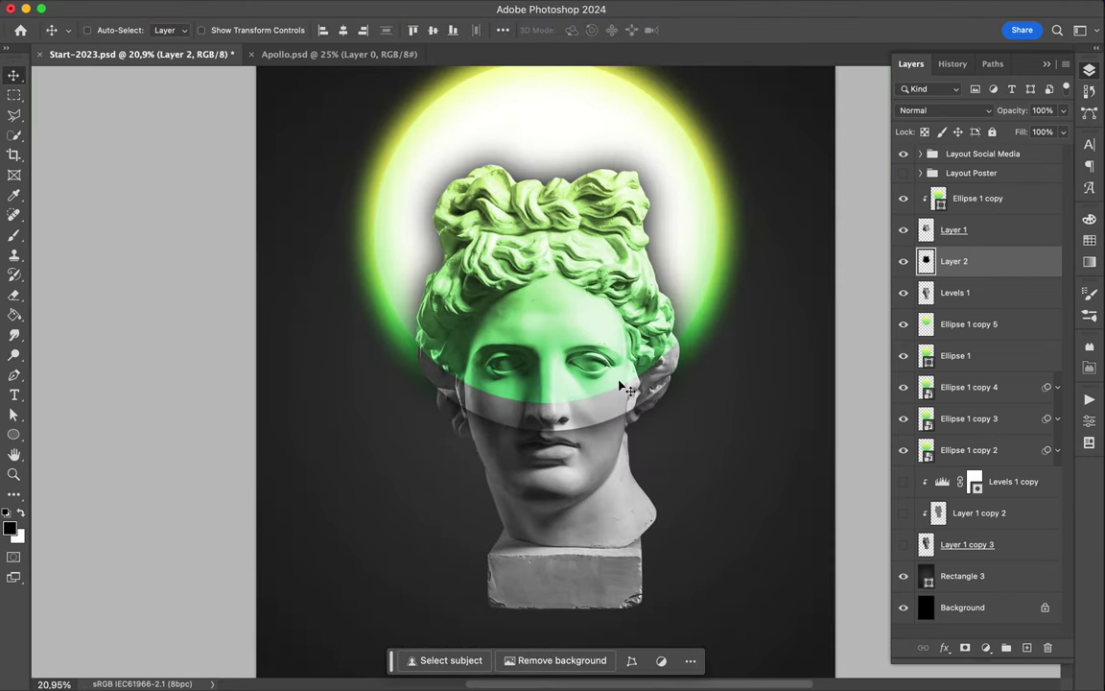
scroll(619, 385, down, 3)
scroll(621, 403, up, 1)
scroll(622, 403, down, 1)
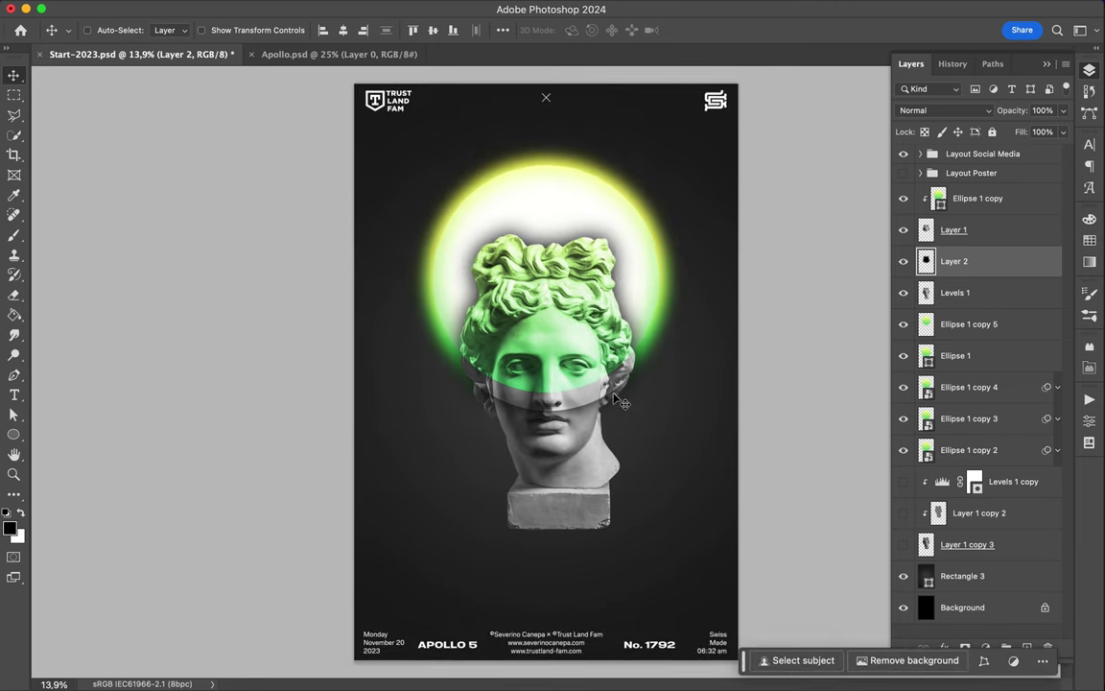
Draw a gradient rectangle over the lower half of the poster, placed below Ellipse 1 copy 2
drag(15, 434, 59, 385)
drag(351, 458, 744, 662)
drag(547, 461, 547, 425)
drag(963, 261, 959, 470)
Set the rectangle's first gradient colour stop to grey #727272
click(168, 29)
double_click(244, 232)
click(78, 361)
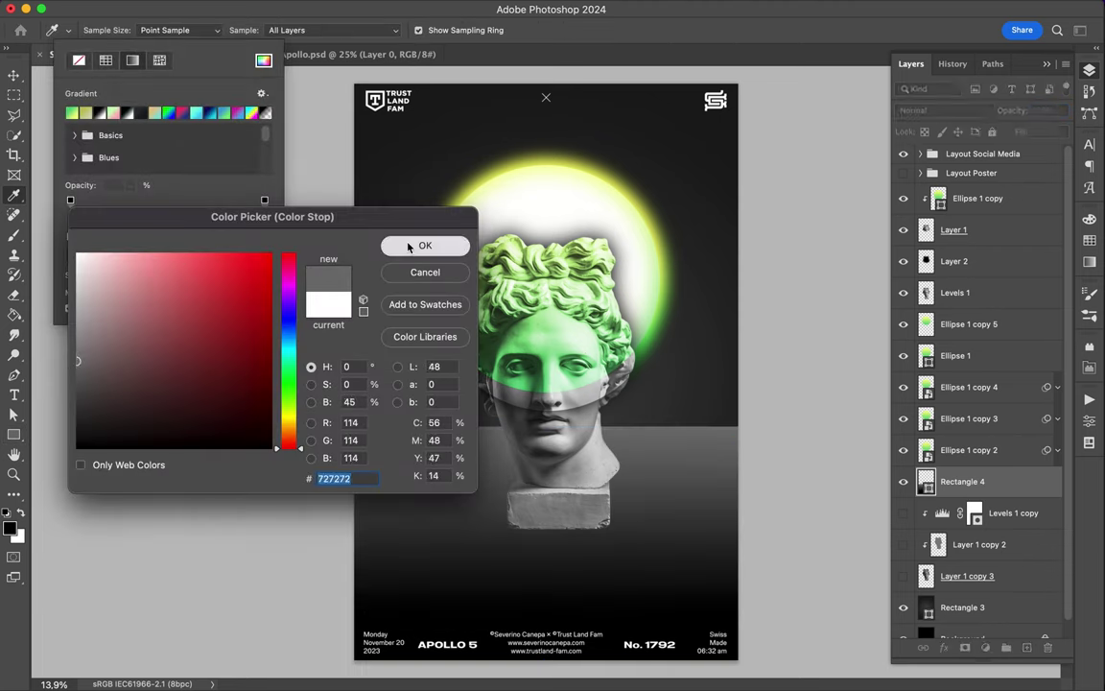
click(408, 247)
Duplicate Rectangle 4, leave the blend mode at Normal, then delete the copy
key(ctrl+j)
click(954, 110)
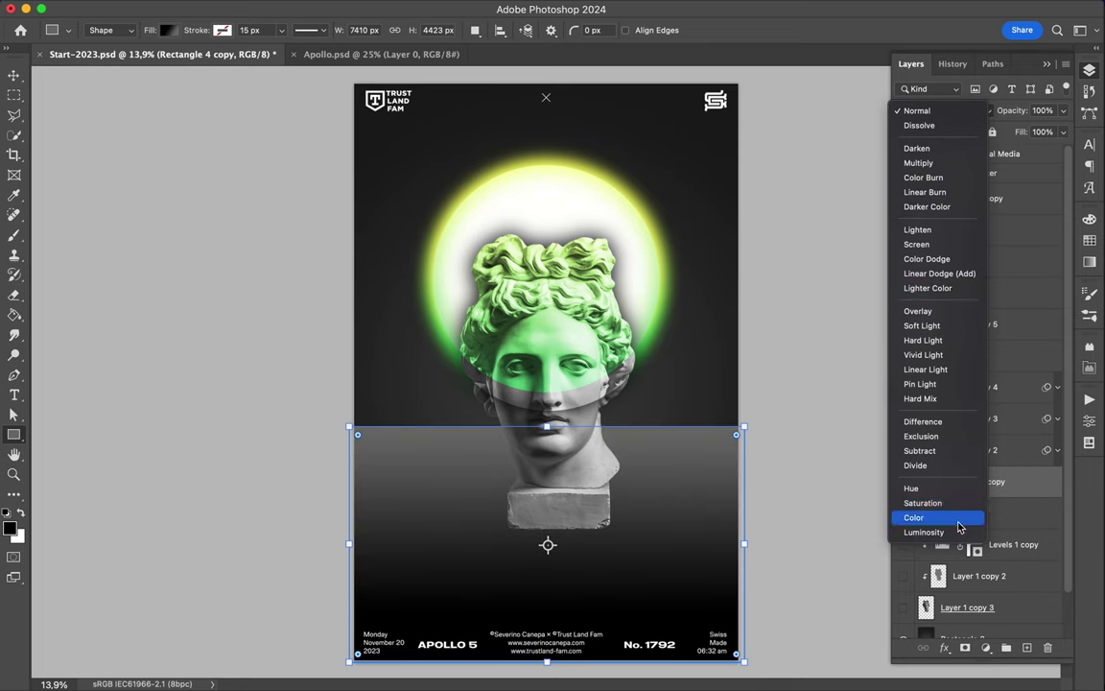
click(786, 502)
key(BackSpace)
Set the gradient's dark end stop to #212121, then select the Background layer
click(165, 30)
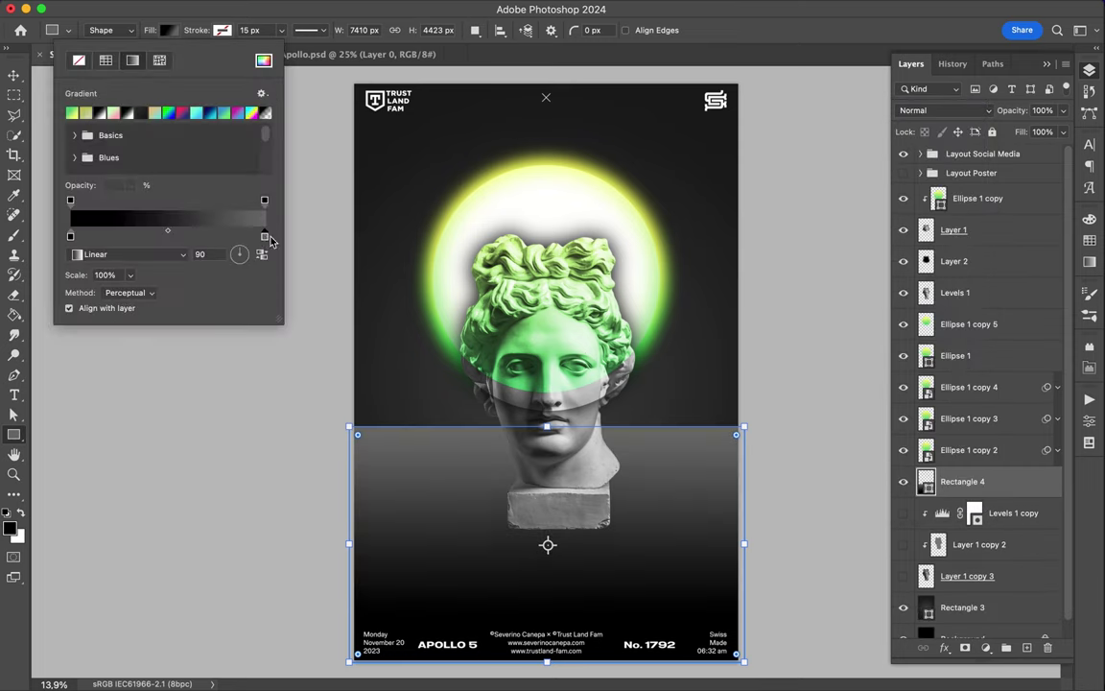
double_click(263, 235)
click(436, 245)
double_click(264, 235)
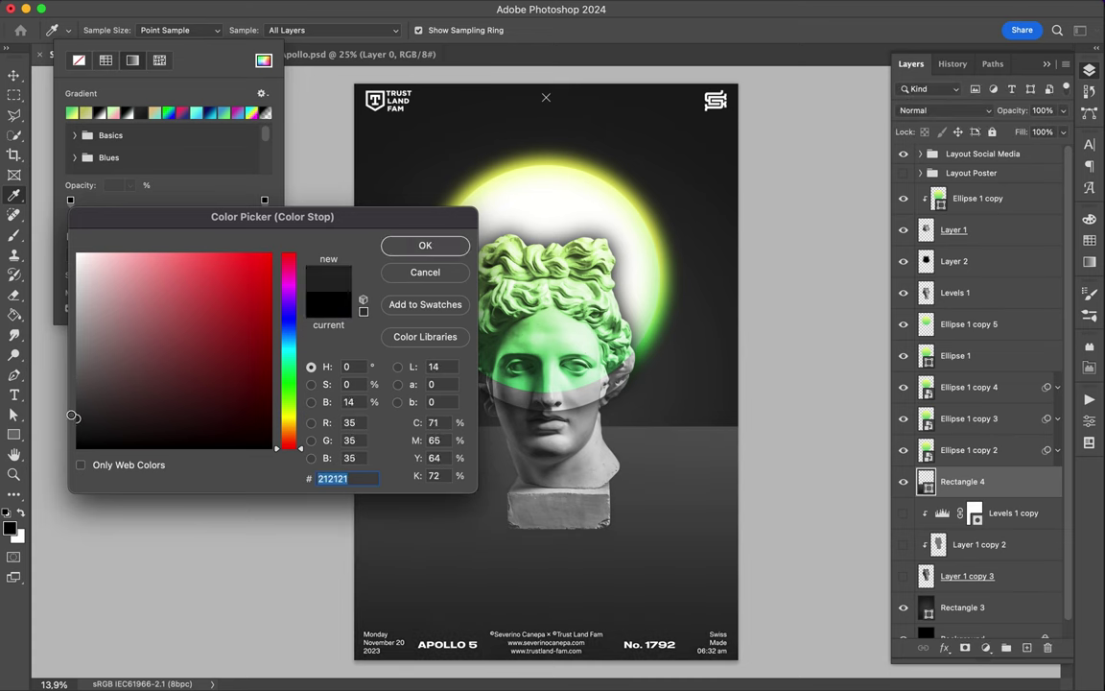
click(423, 245)
click(962, 635)
drag(354, 84, 358, 88)
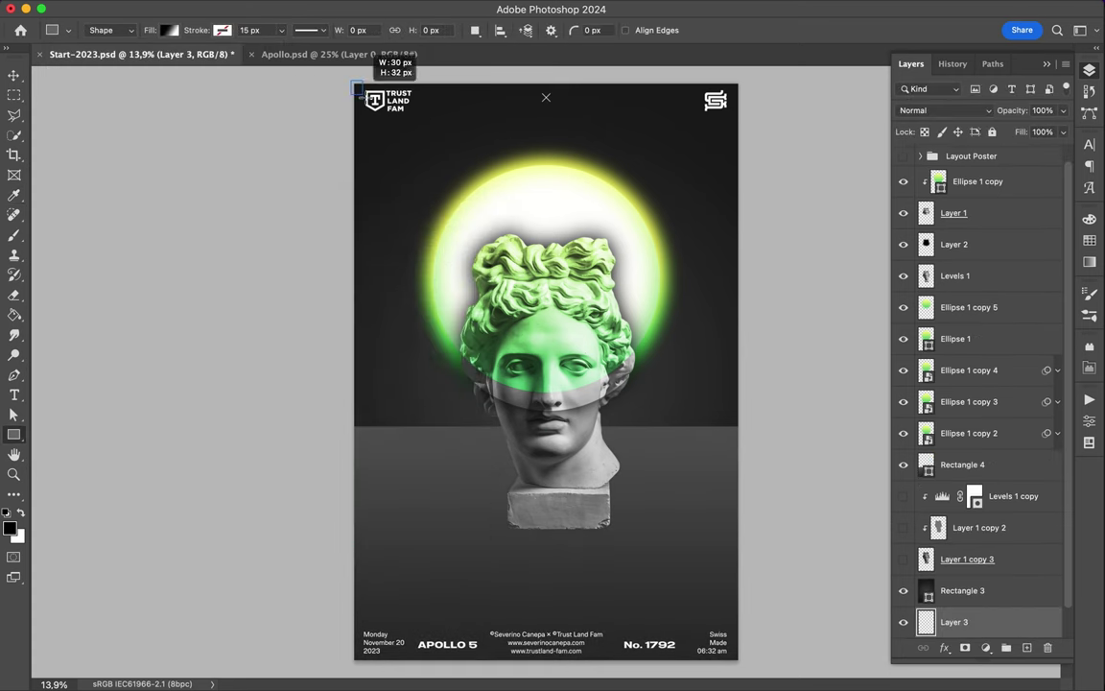
Draw Rectangle 5 over the upper poster and fill it with black
drag(743, 456, 746, 463)
key(a)
click(227, 30)
click(165, 60)
Convert Rectangle 5 to a smart object and apply Add Noise to it
click(384, 8)
mouse_move(398, 262)
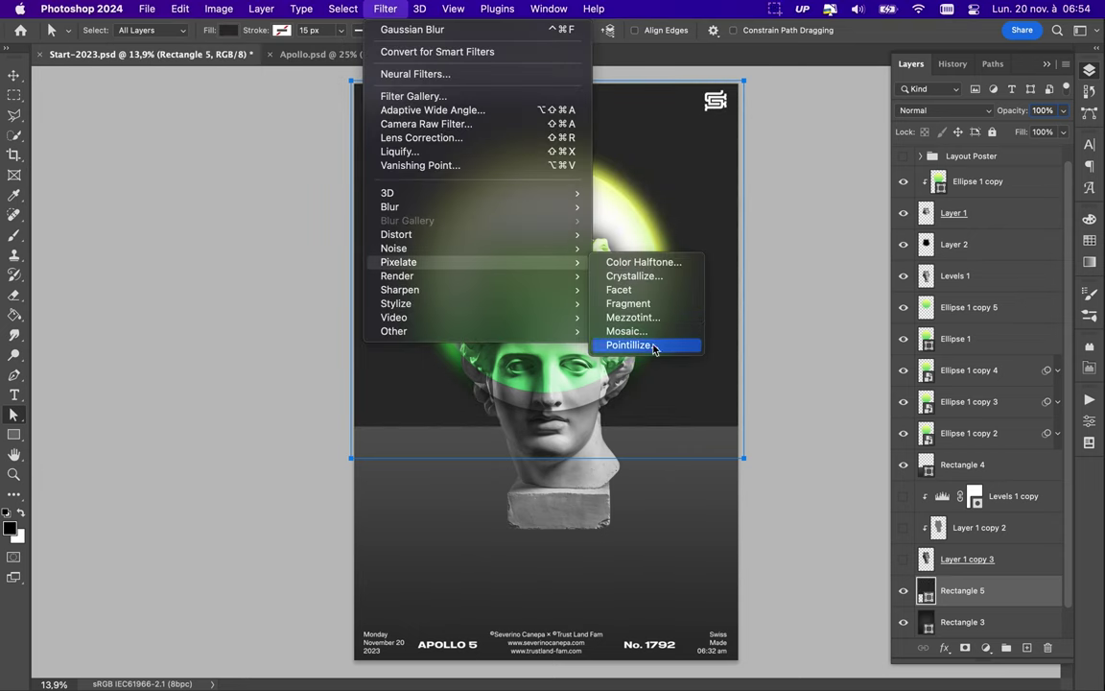
click(642, 254)
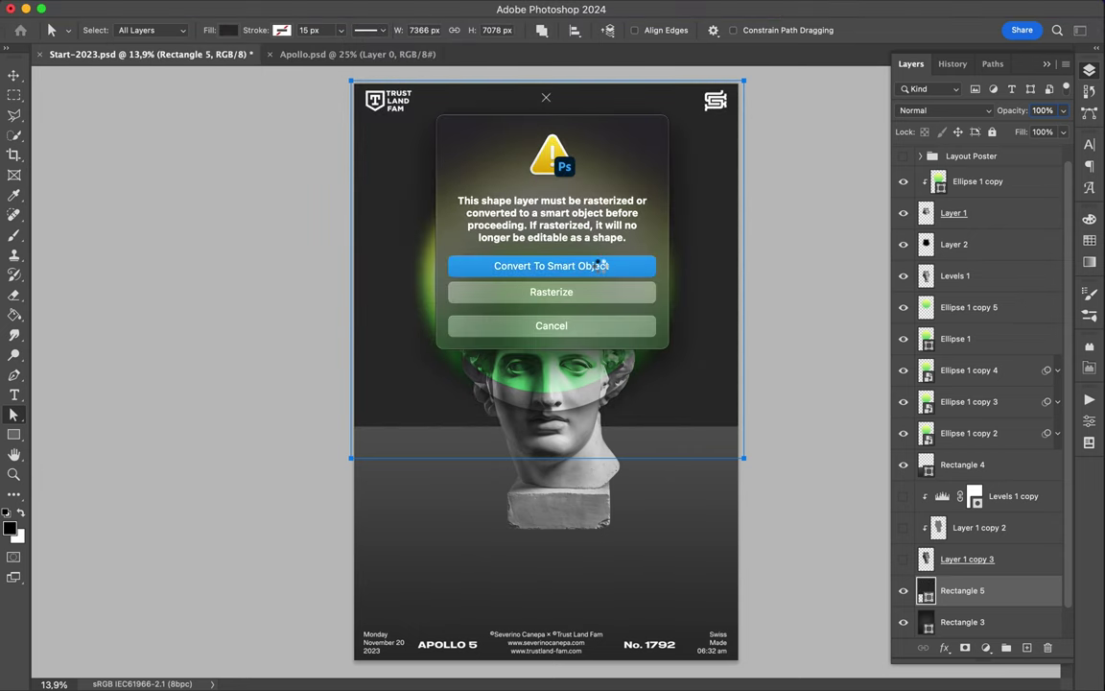
click(601, 267)
click(183, 42)
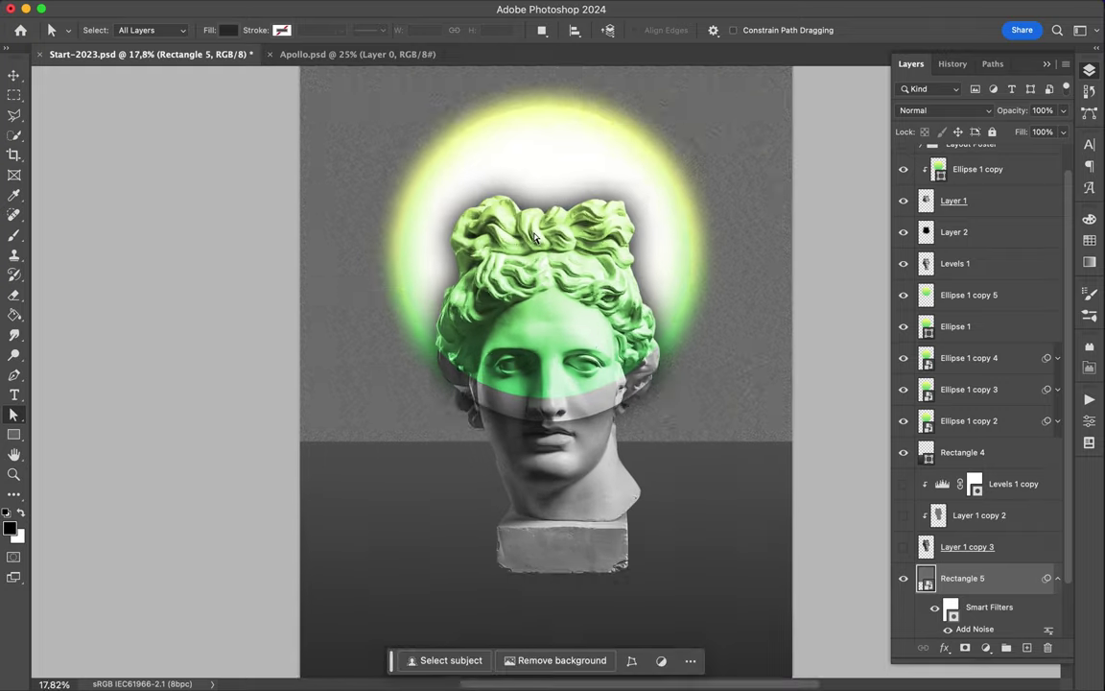
scroll(620, 382, up, 3)
scroll(621, 381, up, 5)
scroll(621, 382, up, 4)
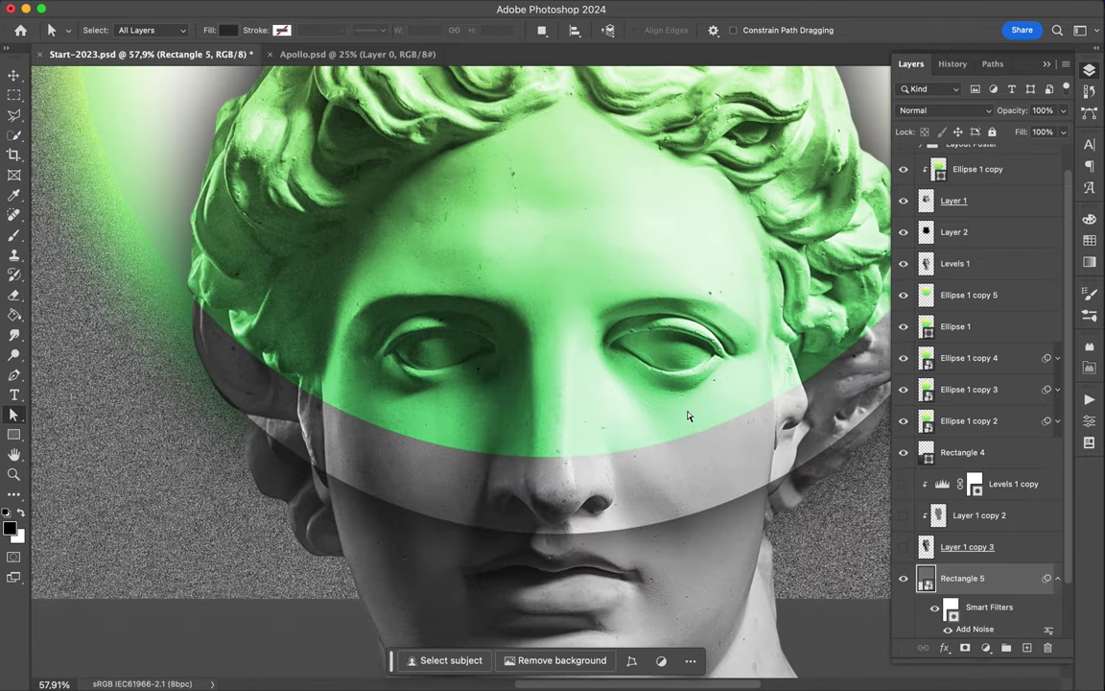
scroll(486, 377, up, 3)
scroll(486, 377, left, 10)
Soften the noise with a Gaussian Blur of about 9.9 px radius
click(383, 10)
mouse_move(390, 206)
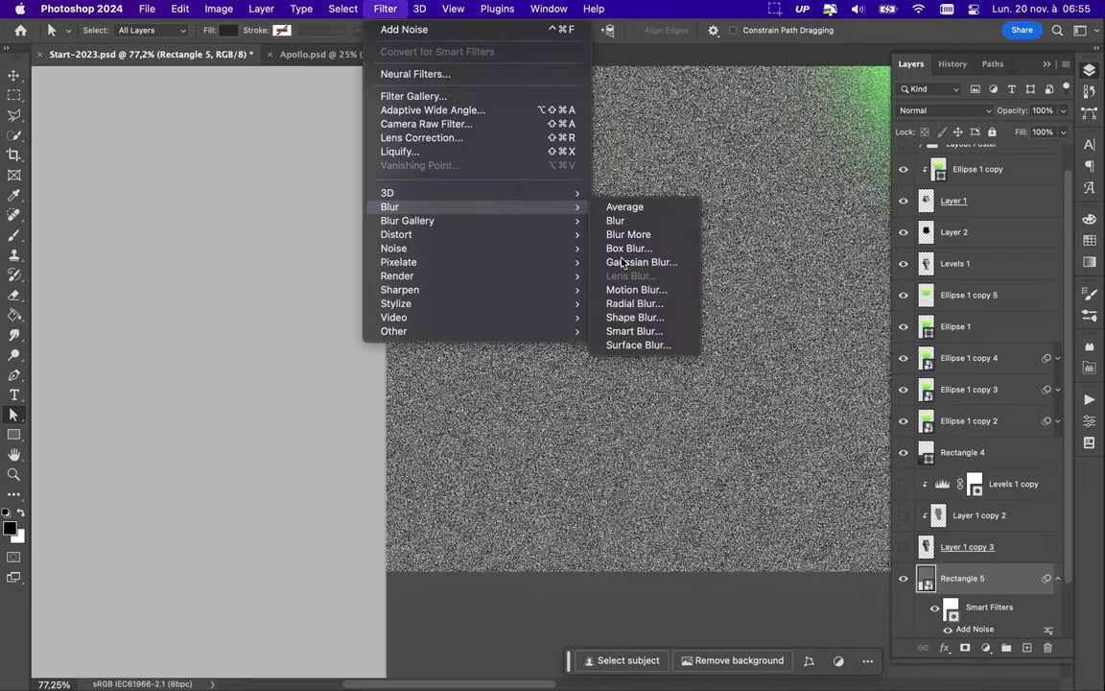
click(678, 276)
drag(834, 317, 860, 317)
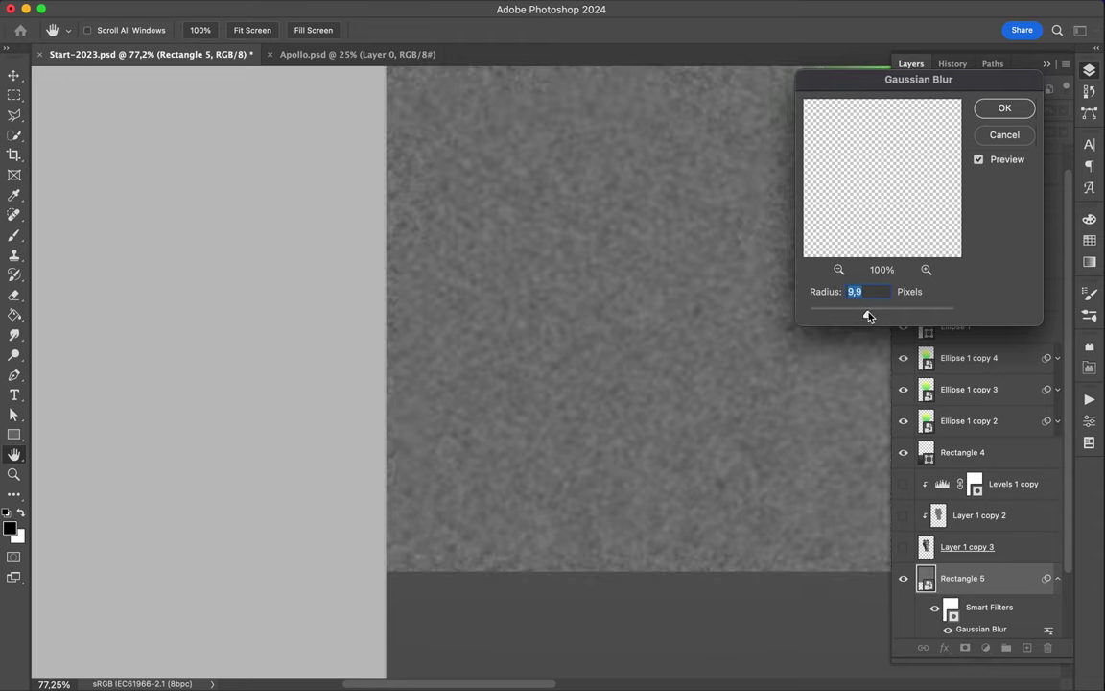
click(1004, 107)
Set Rectangle 5's blend mode to Overlay and collapse its filter list
key(a)
key(super+0)
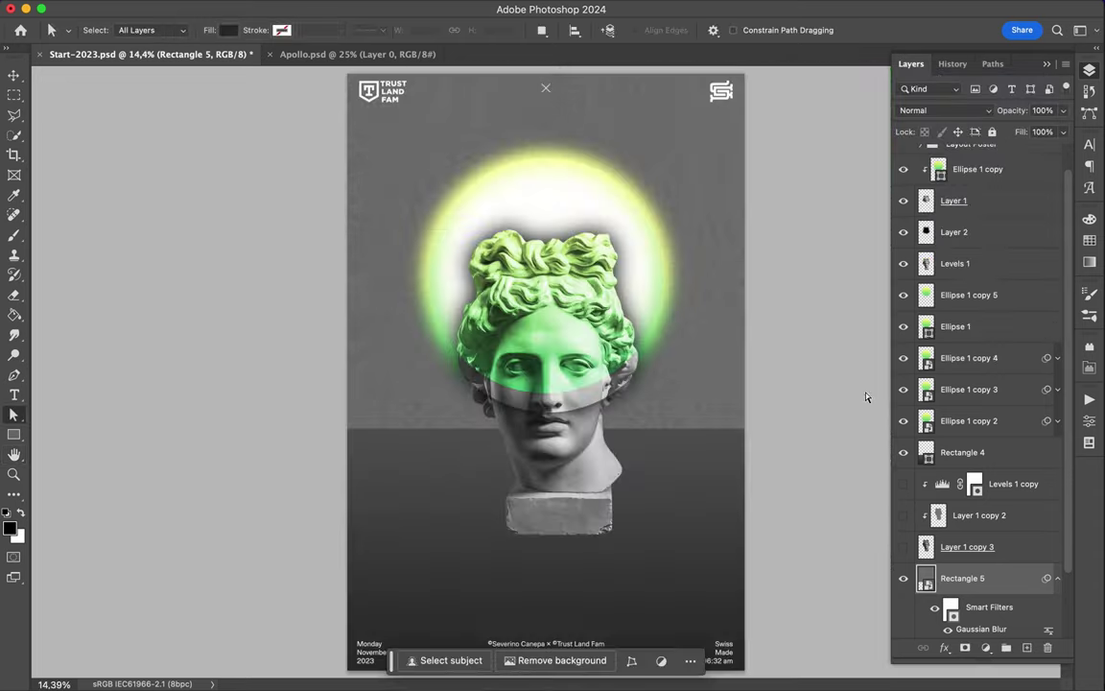
click(945, 110)
click(936, 312)
scroll(641, 443, up, 3)
scroll(642, 443, up, 2)
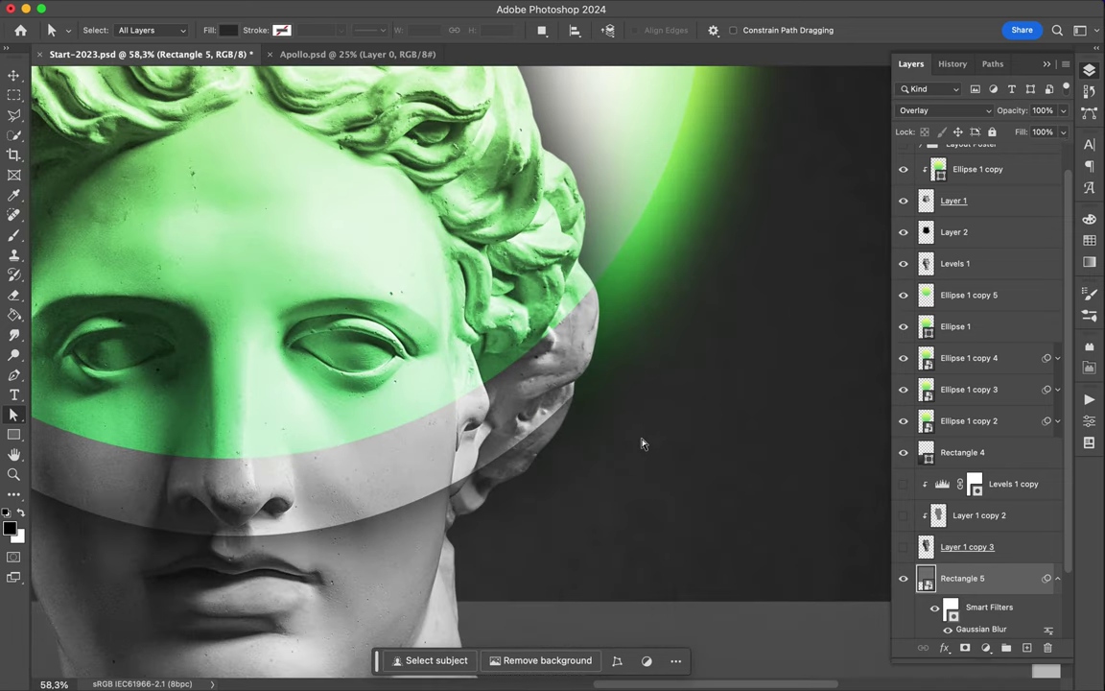
scroll(642, 443, up, 3)
scroll(700, 444, right, 3)
key(super+0)
scroll(1050, 519, down, 2)
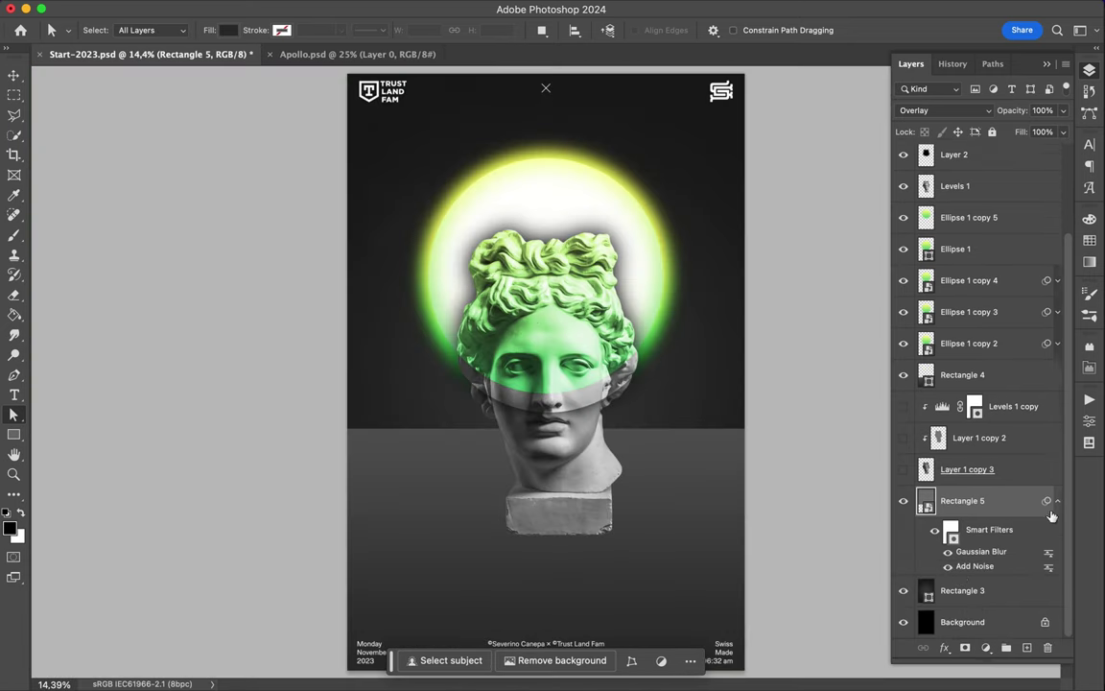
click(1057, 501)
Place a duplicate of the Rectangle 5 noise layer above Rectangle 4
drag(966, 561, 966, 439)
key(v)
drag(812, 427, 724, 574)
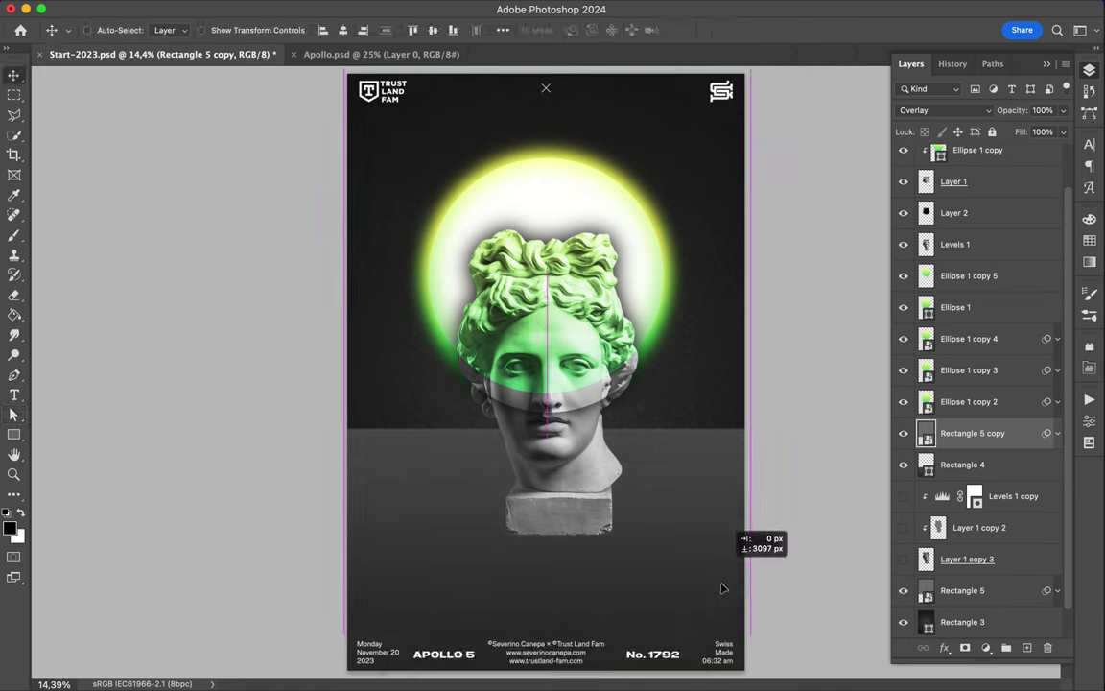
drag(724, 641, 726, 645)
Blend the noise copy in Linear Light with fill lowered to about 15%
click(977, 110)
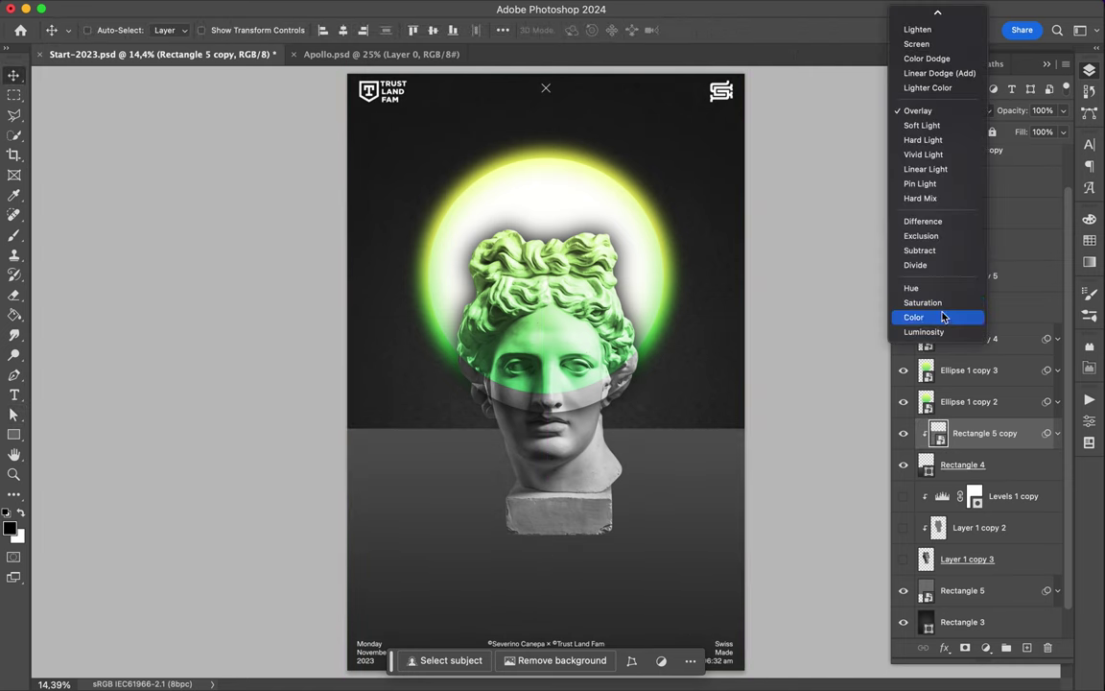
click(930, 171)
drag(1062, 131, 1001, 150)
scroll(652, 424, up, 5)
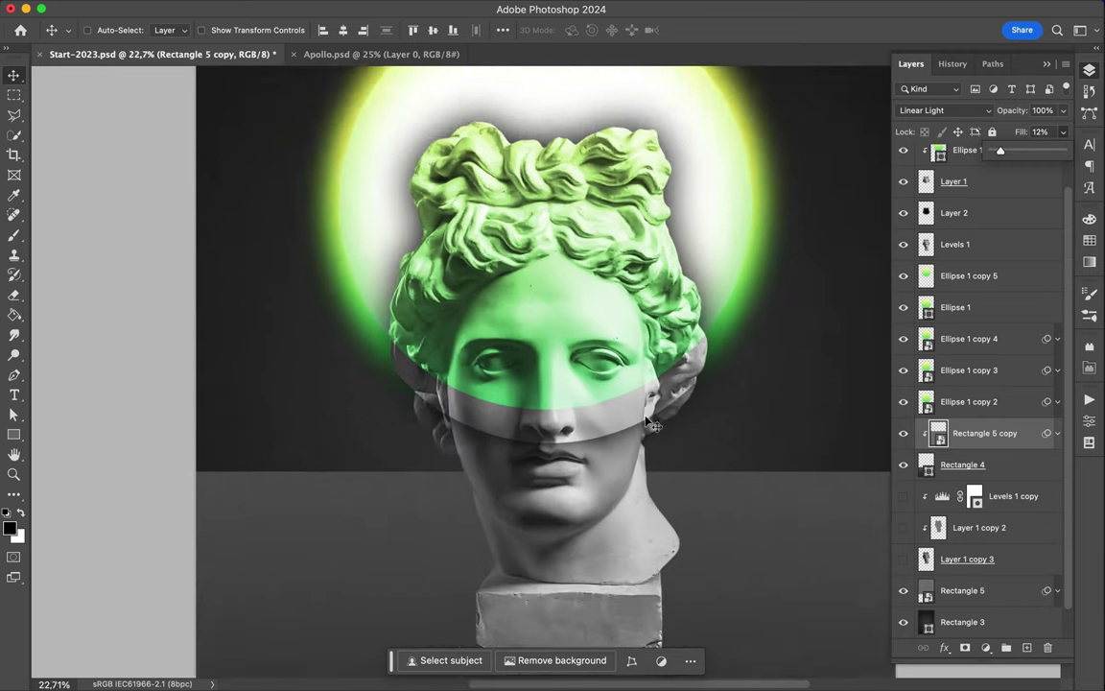
scroll(652, 424, down, 5)
scroll(345, 407, left, 4)
scroll(345, 407, up, 3)
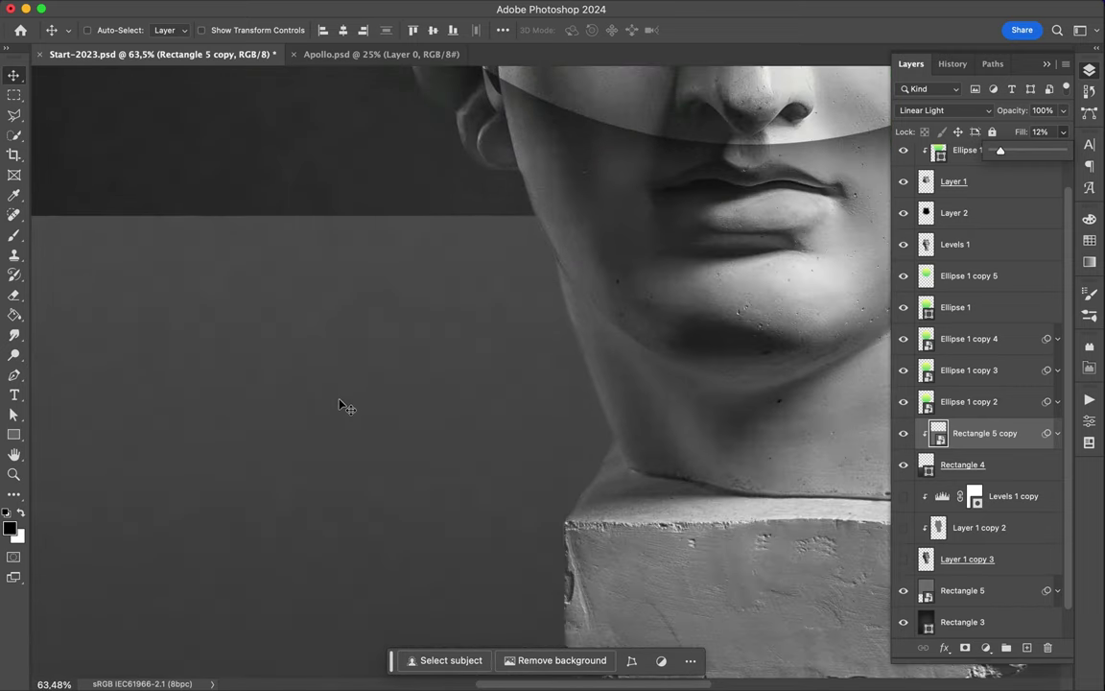
click(1040, 132)
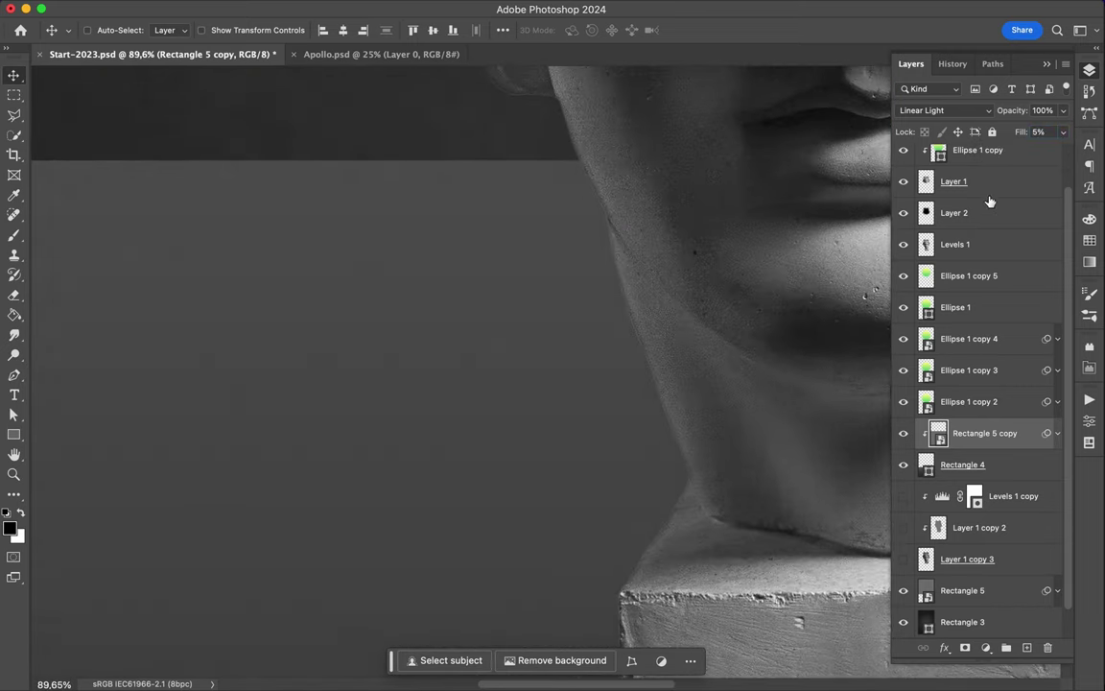
Lower the Rectangle 4 floor layer's fill to 32%
click(962, 590)
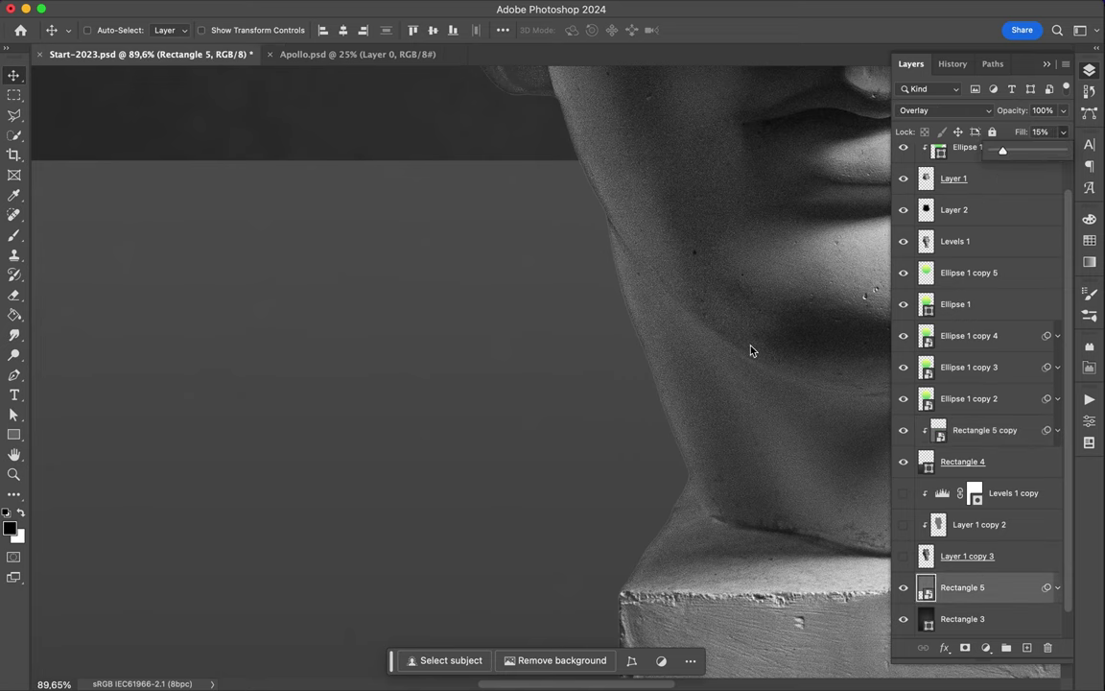
scroll(752, 351, down, 5)
scroll(672, 384, up, 3)
scroll(662, 393, up, 1)
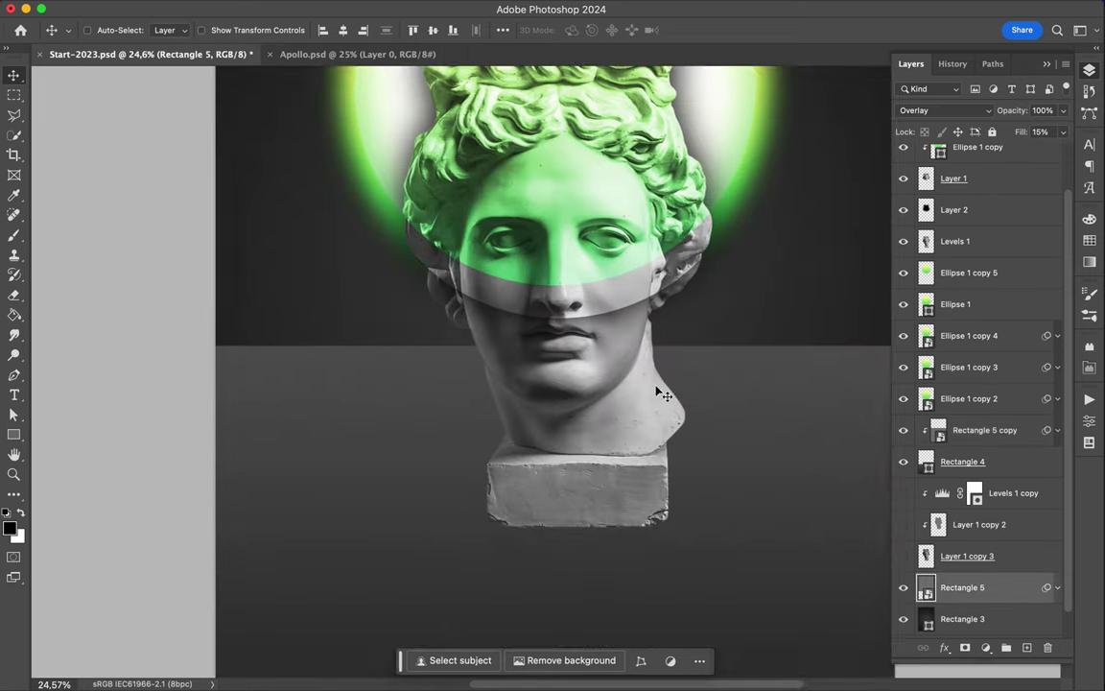
scroll(662, 394, down, 2)
click(962, 439)
drag(1033, 156, 1017, 153)
Rasterize the floor shape and erase part of it with an enlarged eraser
key(e)
click(110, 30)
key(bracketright)
key(bracketright)
key(bracketright)
click(401, 391)
key(Return)
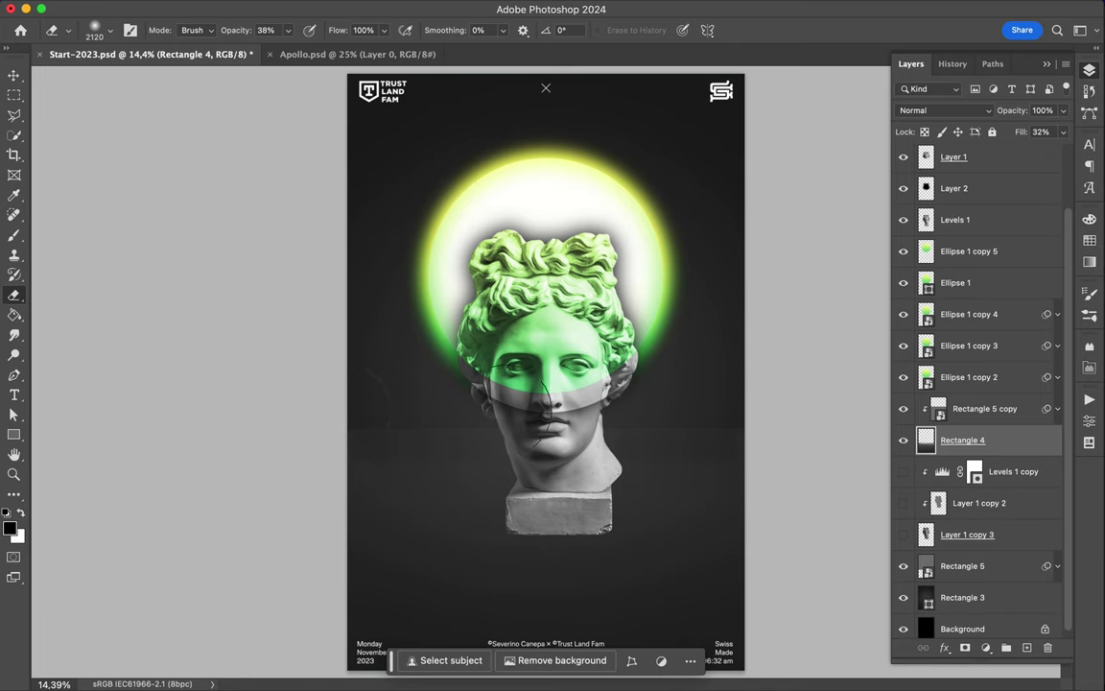
key(v)
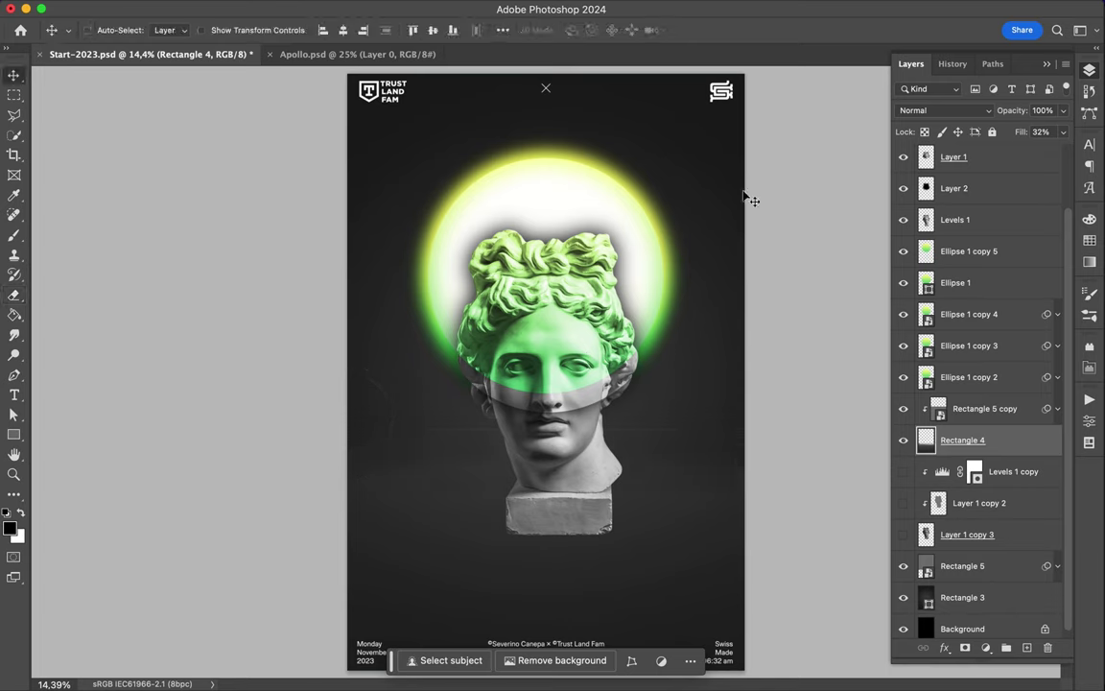
click(969, 251)
Duplicate the green halo, move it below Ellipse 1 copy 2, and enlarge it around the head
key(ctrl+j)
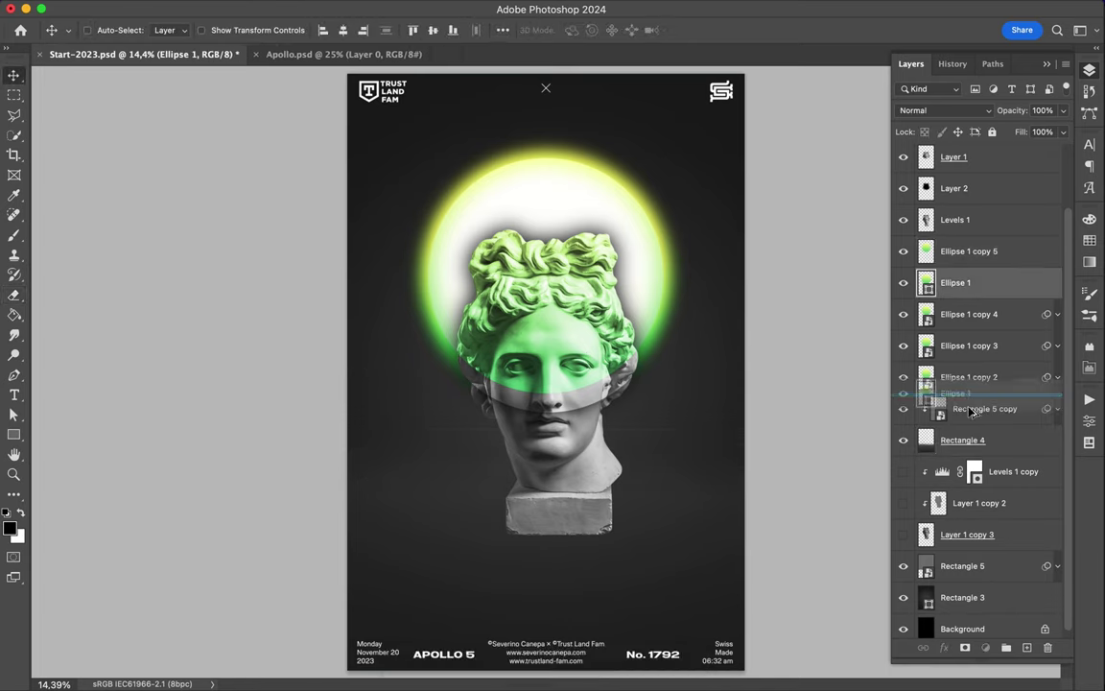
drag(969, 250, 969, 393)
key(ctrl+t)
drag(663, 391, 691, 420)
key(Return)
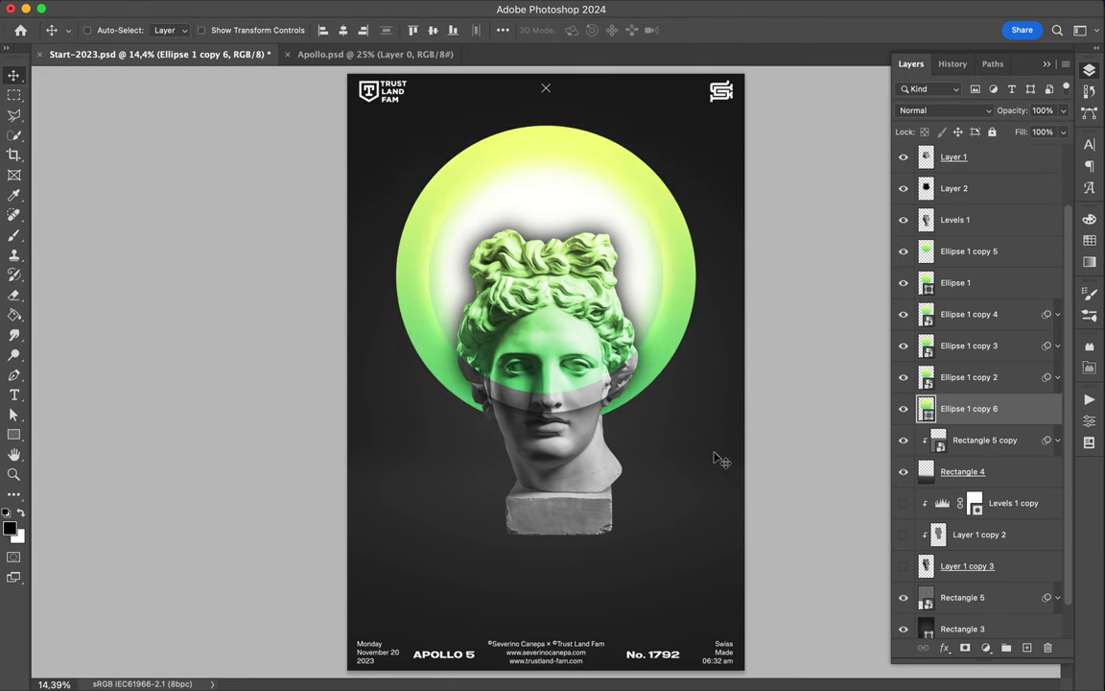
Apply a large-radius Gaussian Blur to the halo copy and set its fill to 52%
click(385, 9)
click(637, 276)
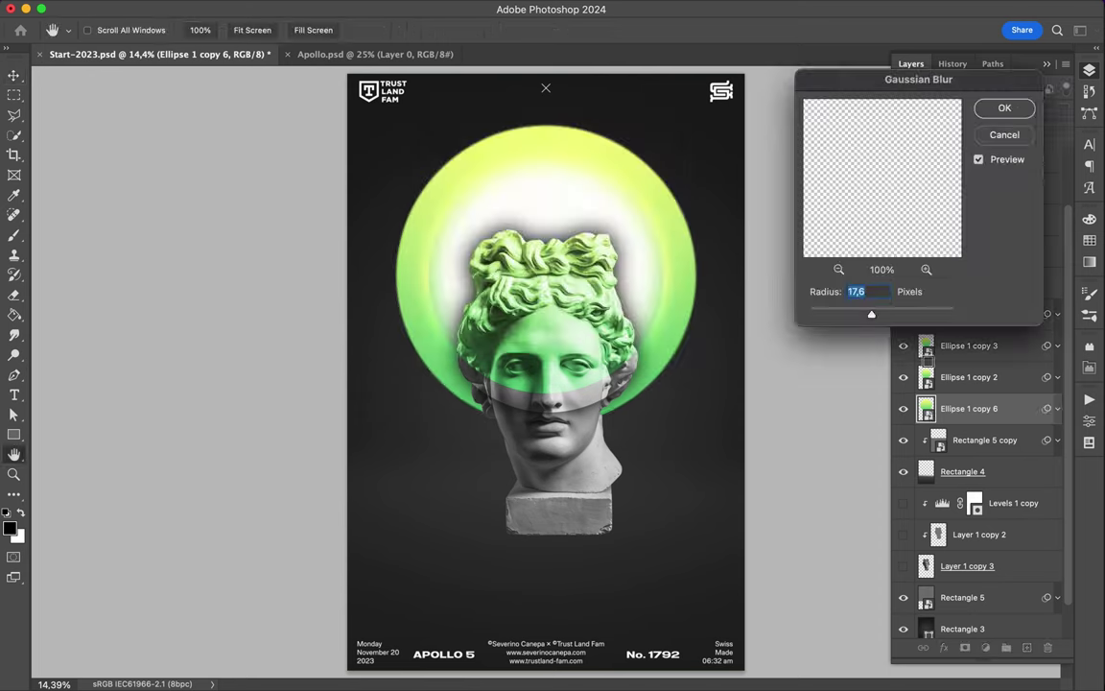
drag(949, 319, 947, 316)
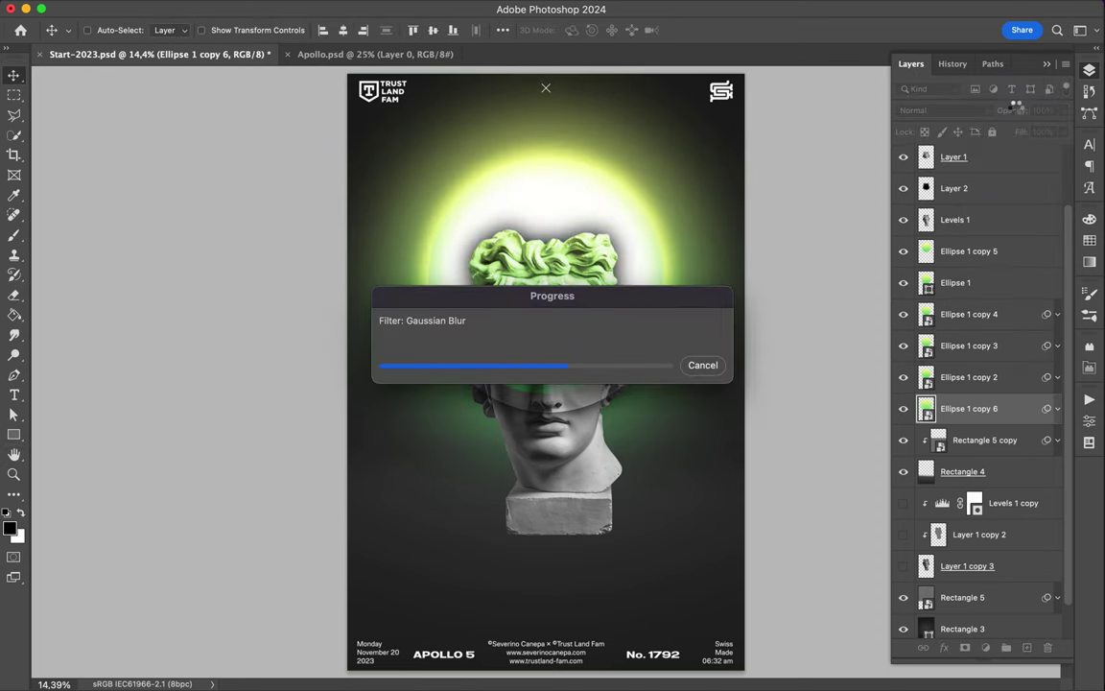
drag(1063, 132, 1029, 154)
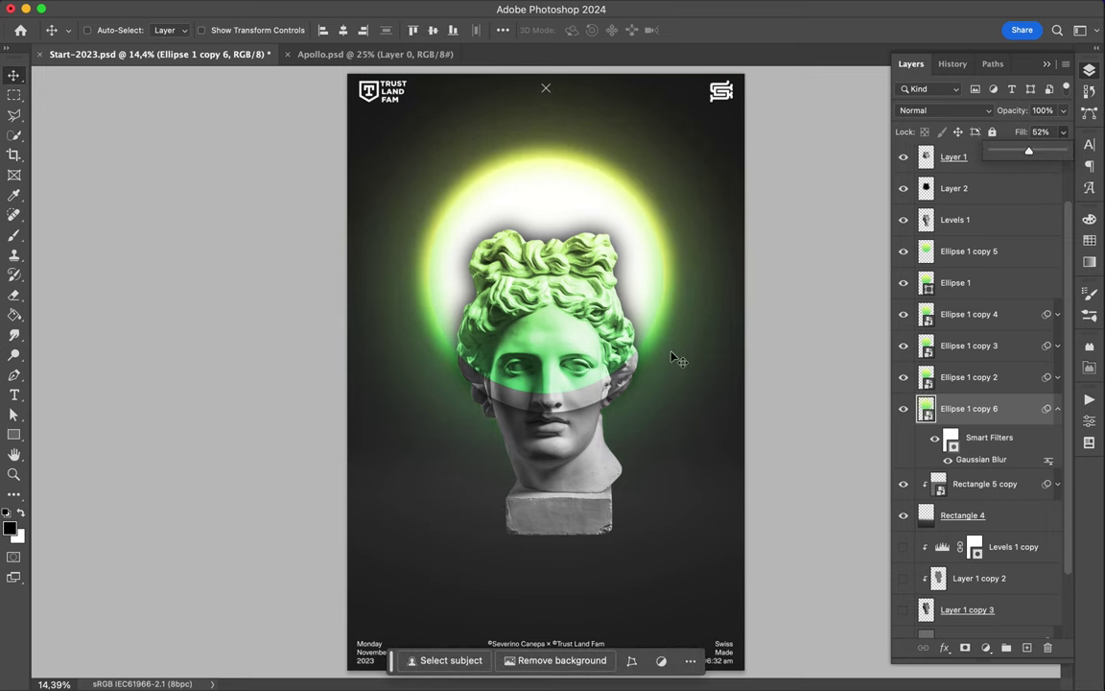
super+click(532, 247)
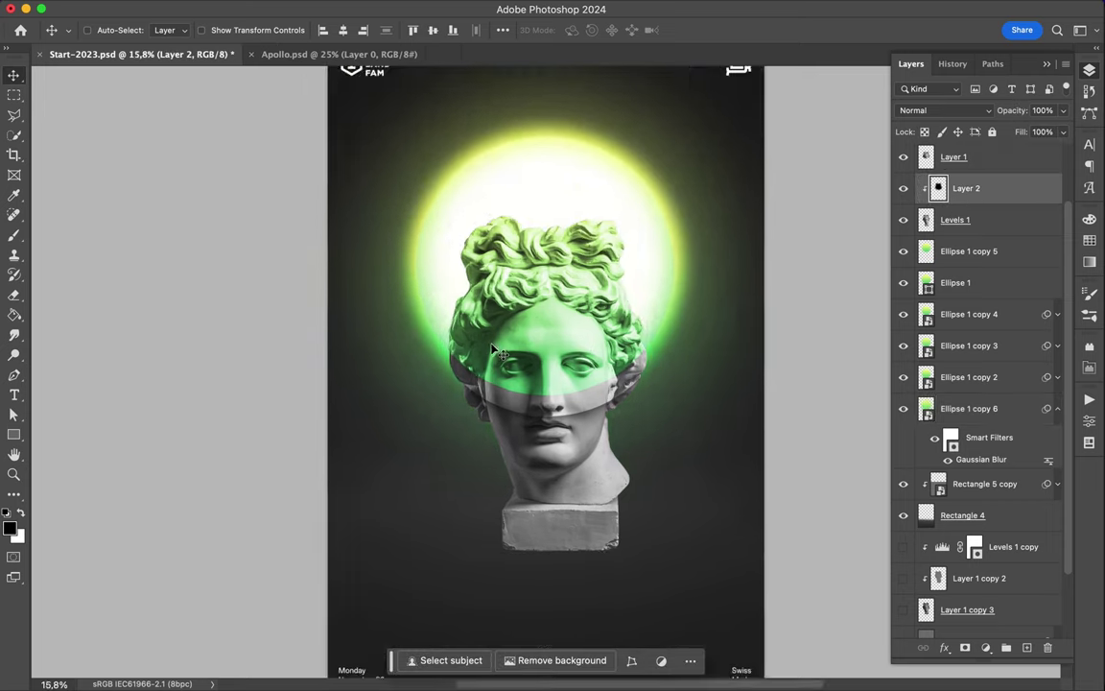
Set the eraser brush on Layer 2 to 130 px
scroll(537, 341, up, 5)
right_click(288, 374)
key(b)
right_click(336, 350)
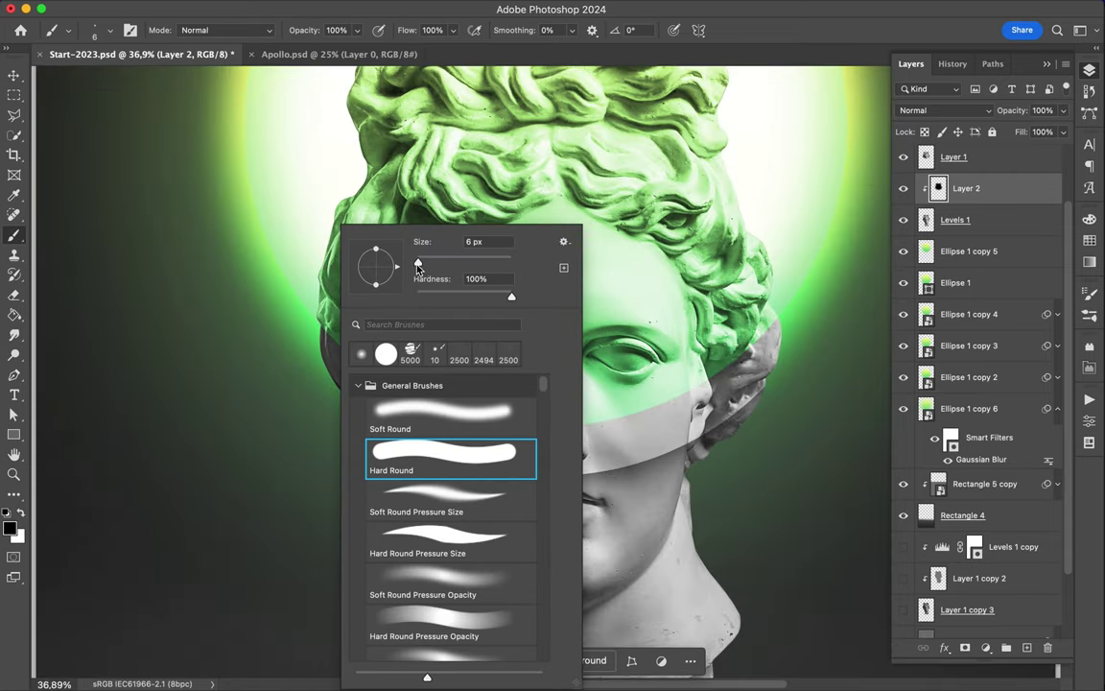
key(Escape)
key(e)
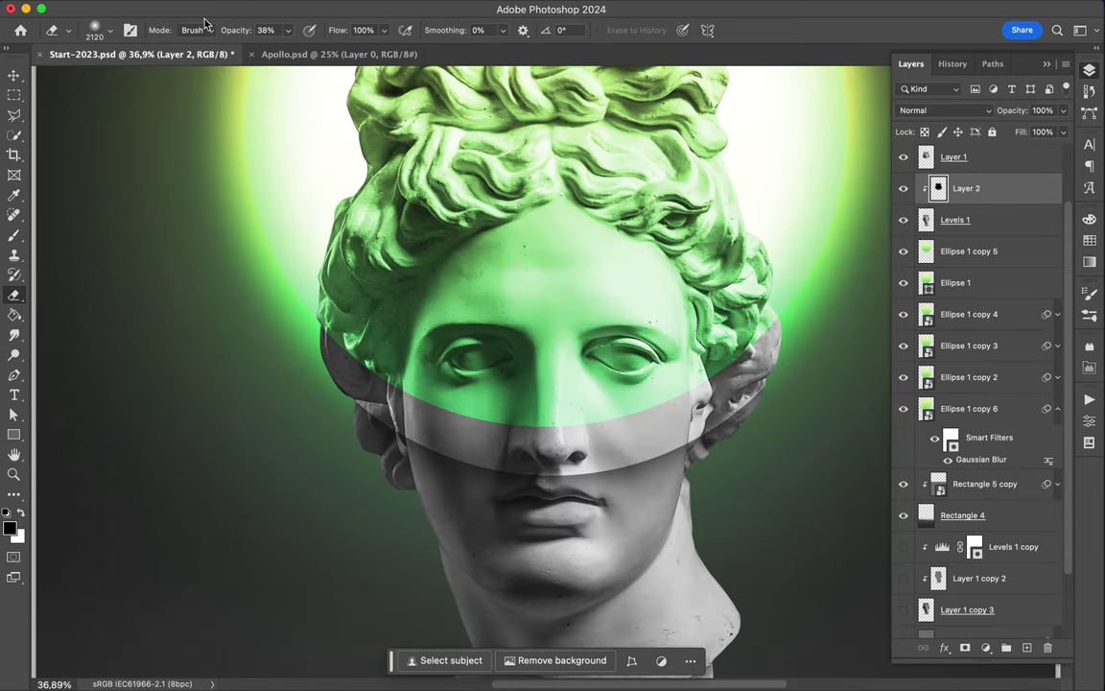
right_click(267, 319)
key(Return)
Save the poster as Start-2023.psd and move the statue down about 163 px
key(ctrl+0)
key(ctrl+s)
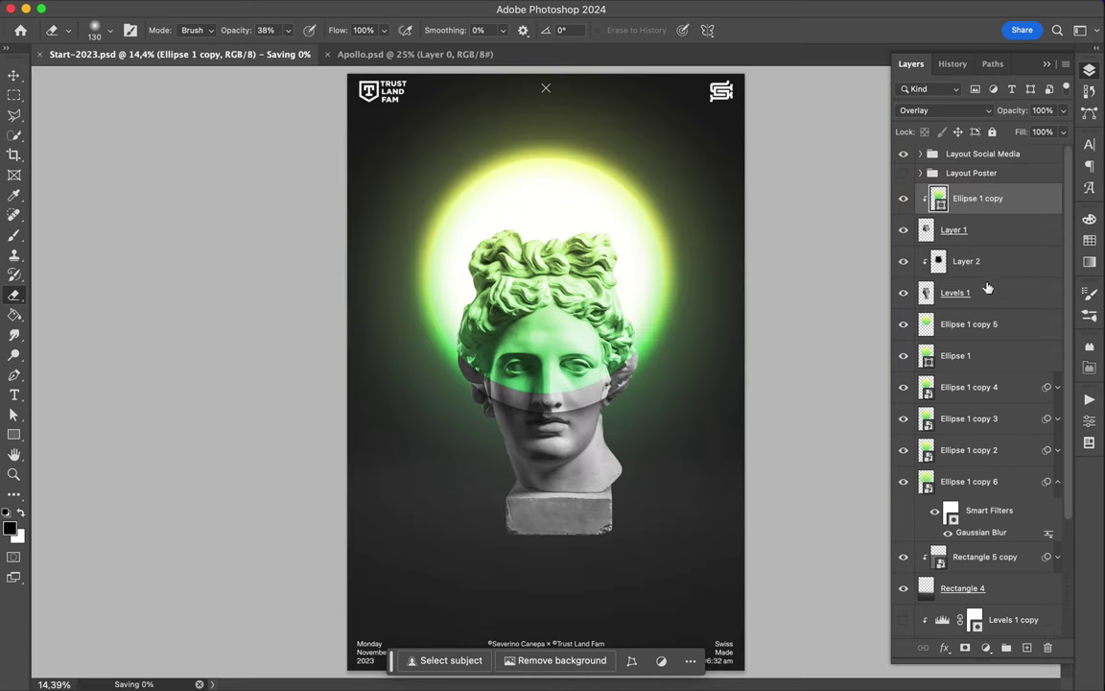
key(v)
drag(567, 391, 567, 406)
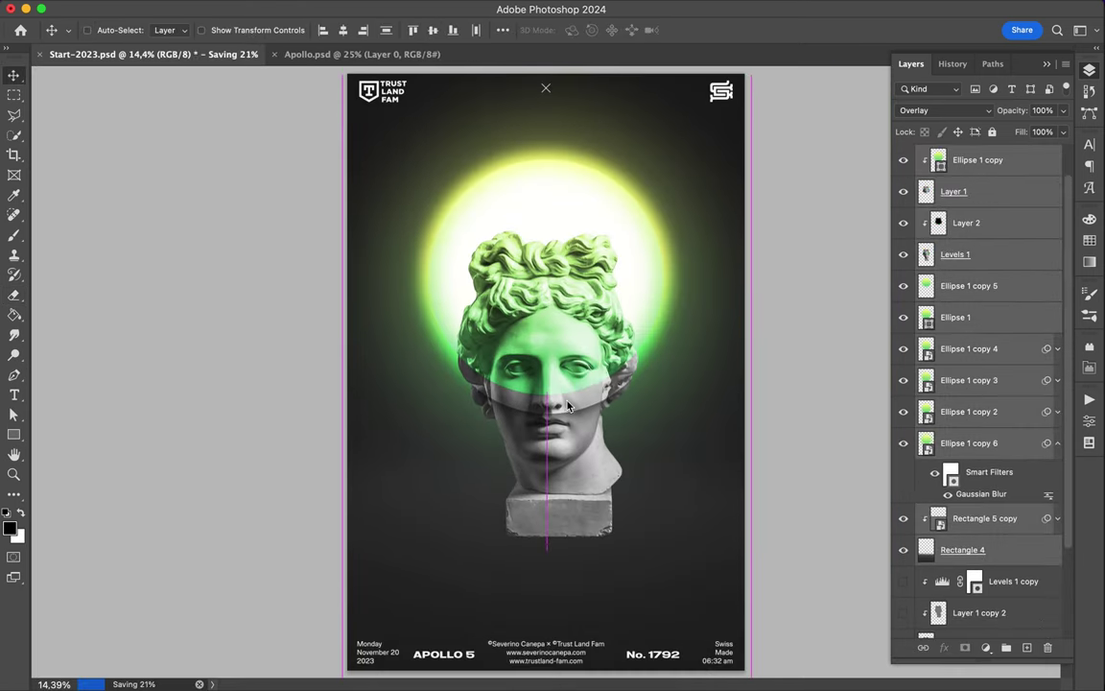